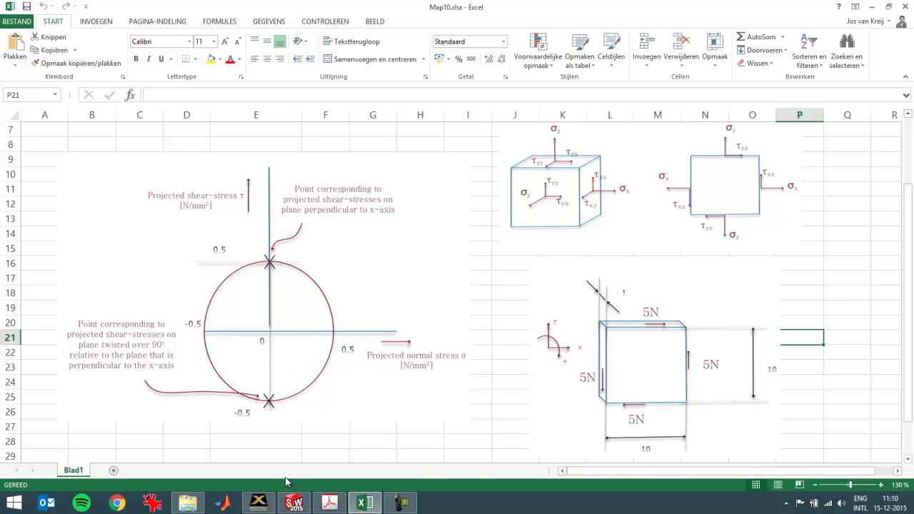
# Step: Switch to SOLIDWORKS and create a new part document
pyautogui.click(294, 503)
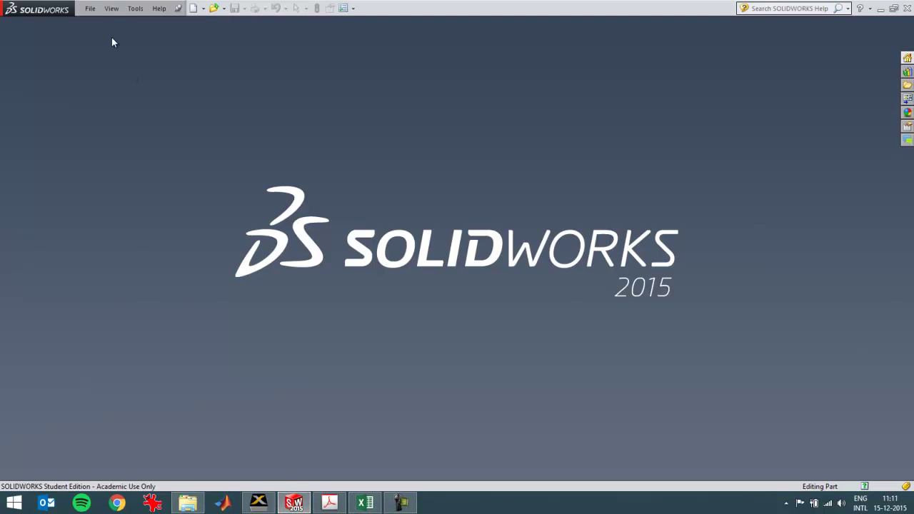
pyautogui.click(194, 8)
pyautogui.click(396, 373)
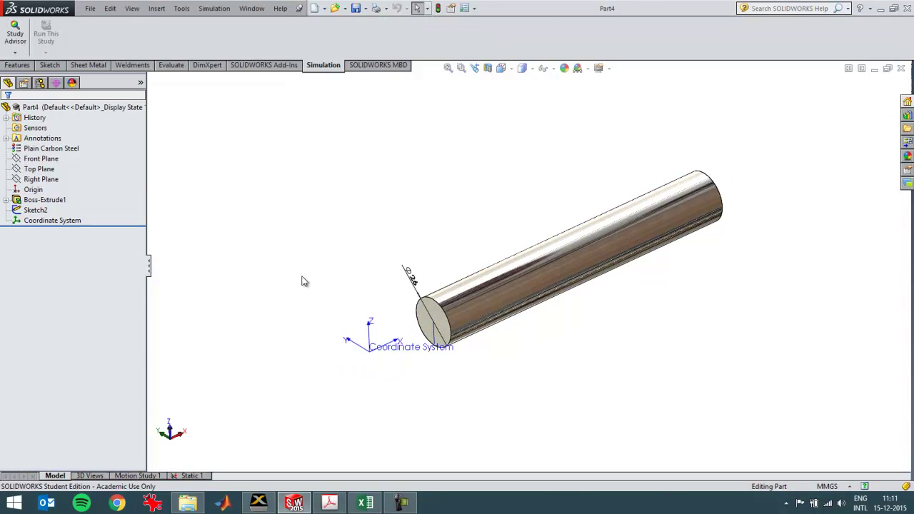
# Step: Delete the cylinder's boss extrusion feature while keeping its absorbed sketch
pyautogui.rightClick(60, 204)
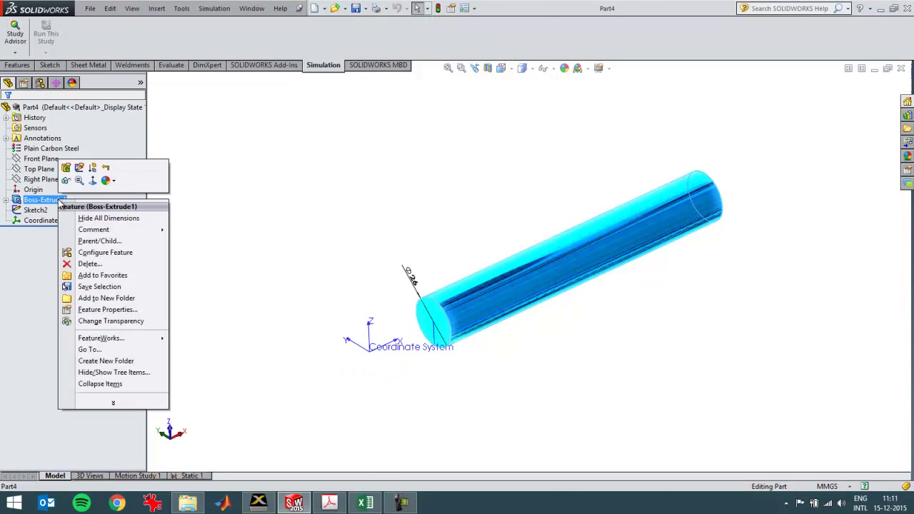
pyautogui.click(88, 263)
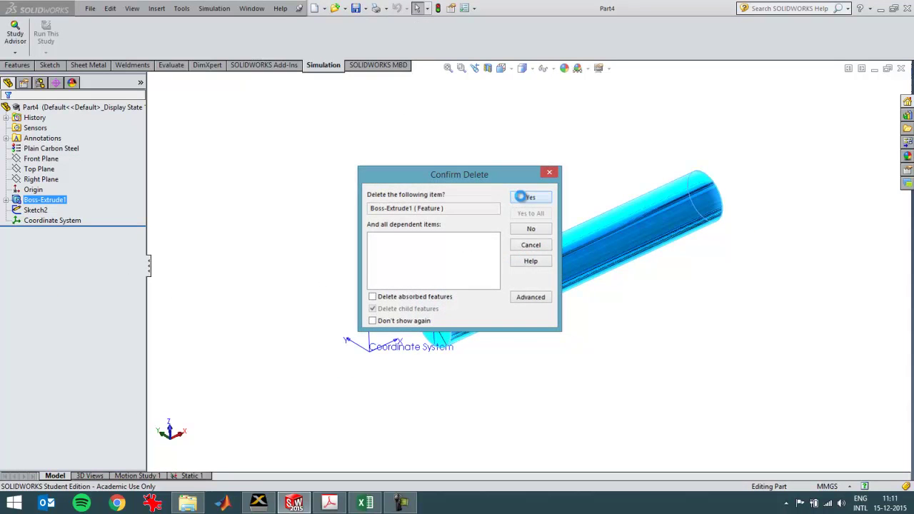
pyautogui.click(525, 197)
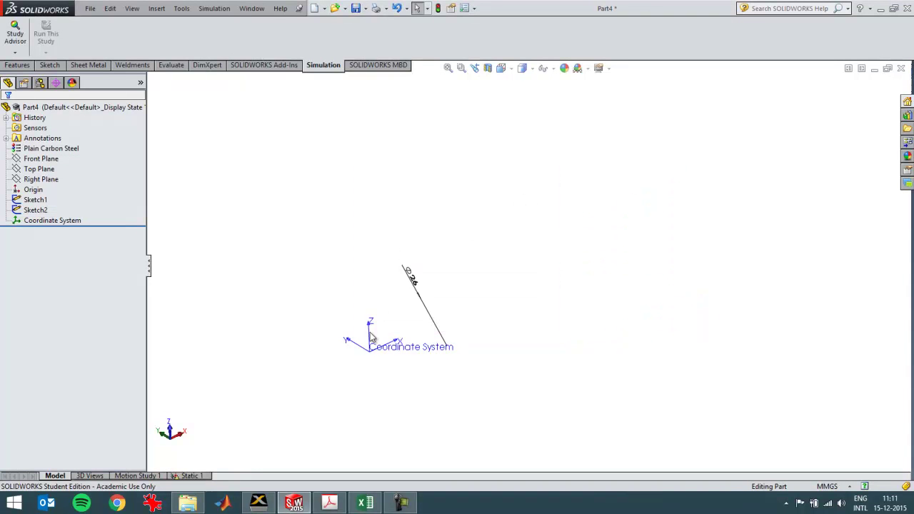
# Step: On the Top Plane, sketch a center rectangle about 30.7 mm by 8.3 mm, centred on the origin
pyautogui.click(43, 169)
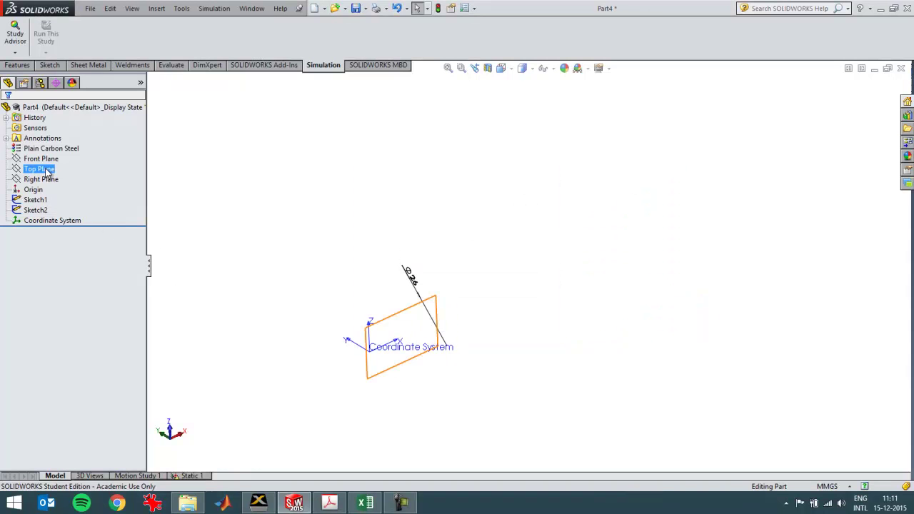
pyautogui.click(49, 65)
pyautogui.click(16, 32)
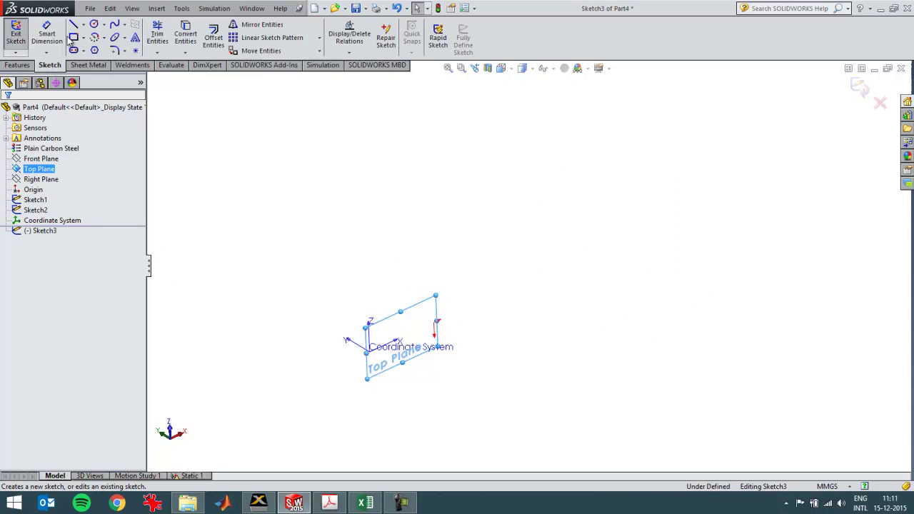
pyautogui.click(73, 37)
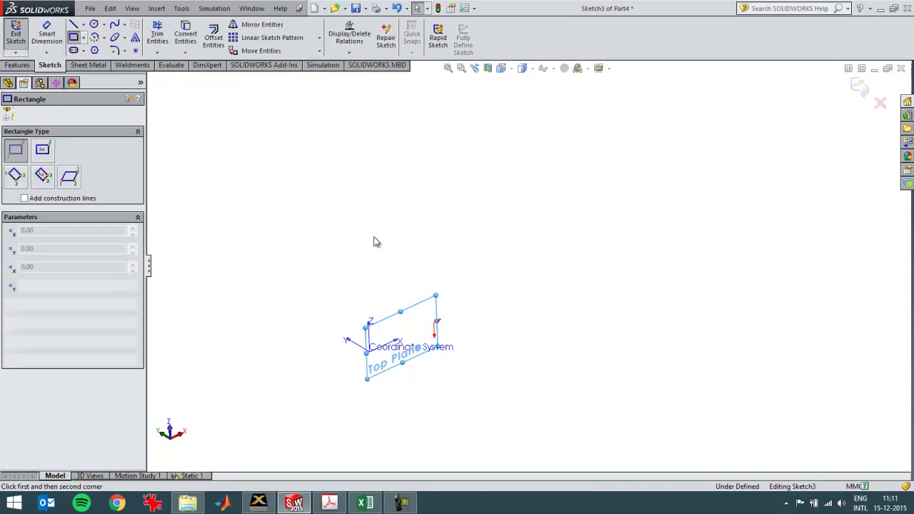
pyautogui.click(42, 148)
pyautogui.click(439, 327)
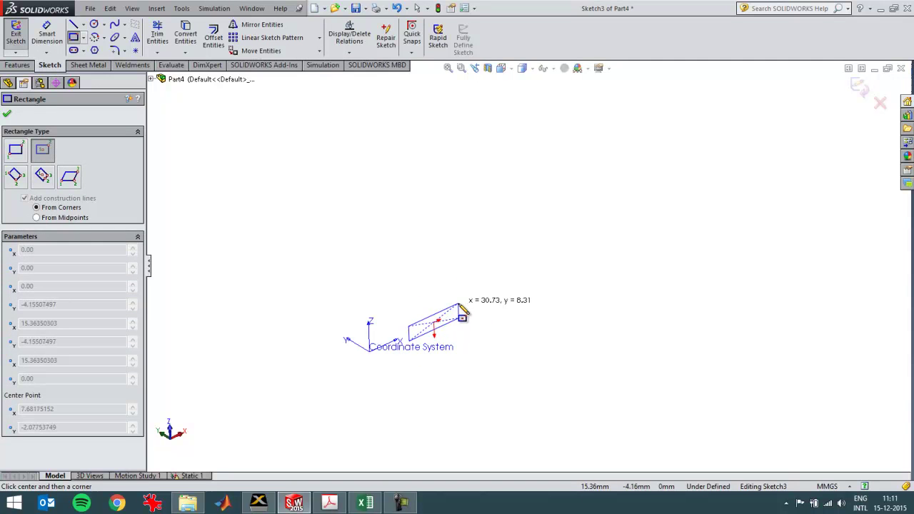
pyautogui.click(459, 304)
# Step: Dimension the rectangle's upper edge at 10 mm
pyautogui.press('d')
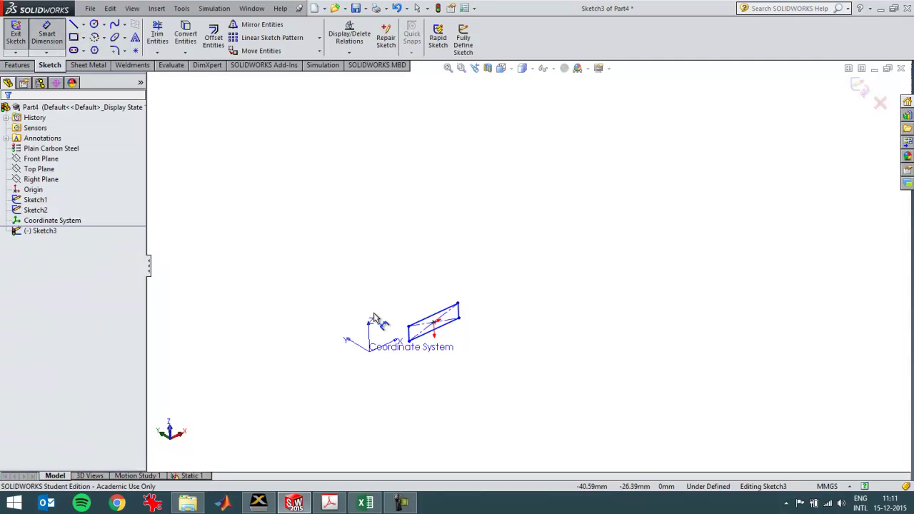
pyautogui.click(434, 314)
pyautogui.click(431, 278)
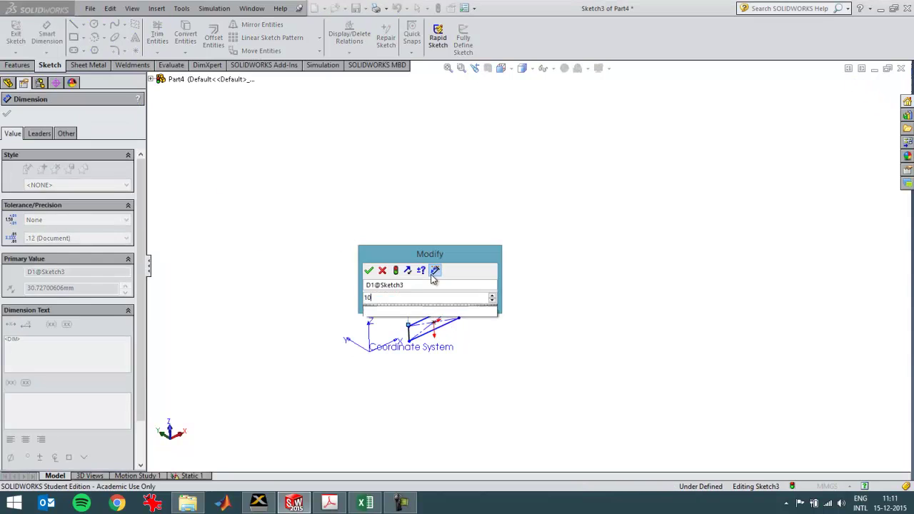
pyautogui.write('10')
pyautogui.press('Return')
pyautogui.press('Escape')
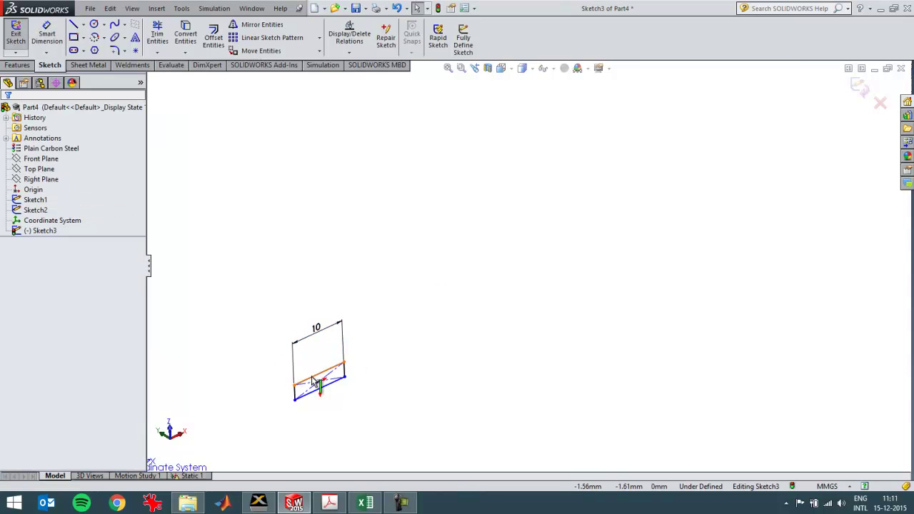
# Step: Add an Equal relation between the rectangle's upper edge and its right edge to make it a square
pyautogui.scroll(-3, 359, 369)
pyautogui.click(367, 352)
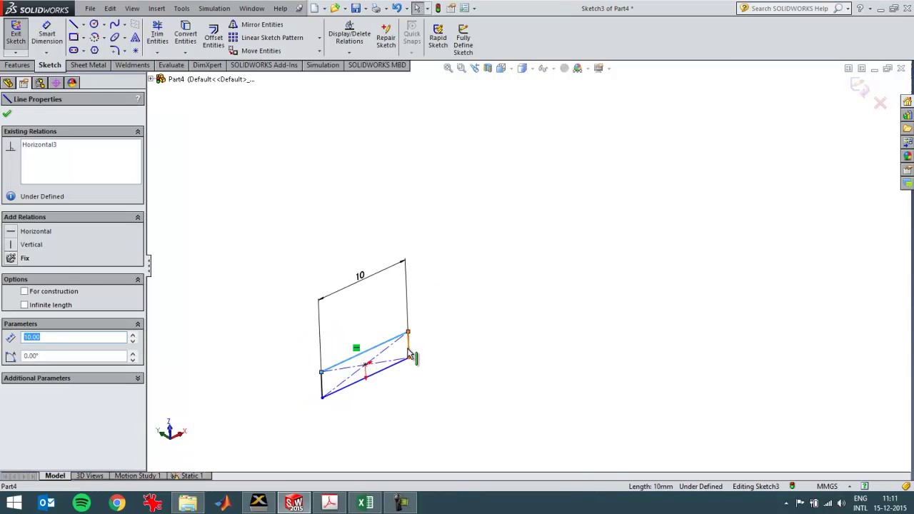
pyautogui.keyDown('ctrl'); pyautogui.click(409, 351); pyautogui.keyUp('ctrl')
pyautogui.click(29, 365)
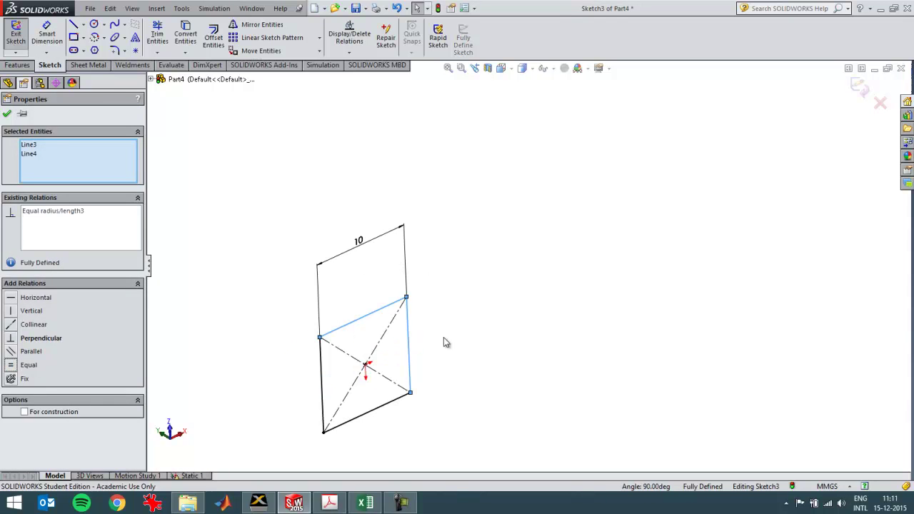
pyautogui.click(461, 334)
# Step: Extrude the square sketch as a blind boss with a depth of 1 mm
pyautogui.click(18, 65)
pyautogui.click(21, 36)
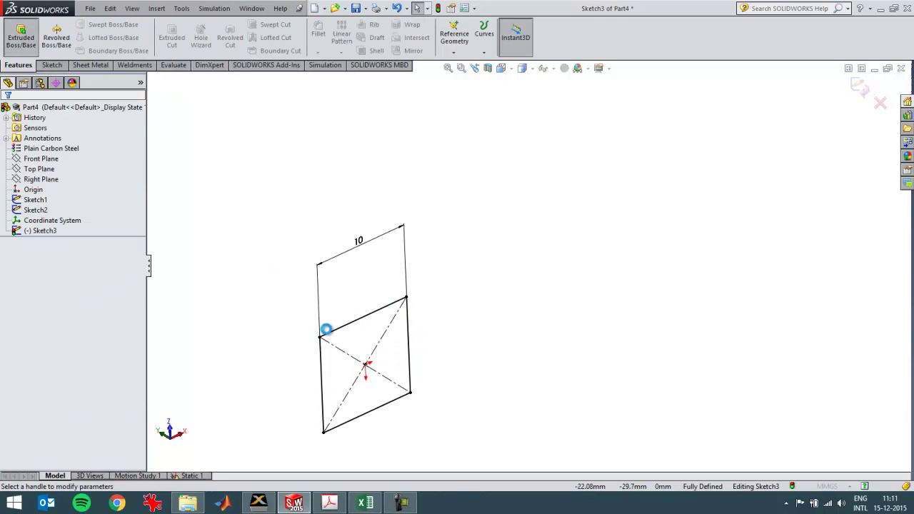
pyautogui.write('1')
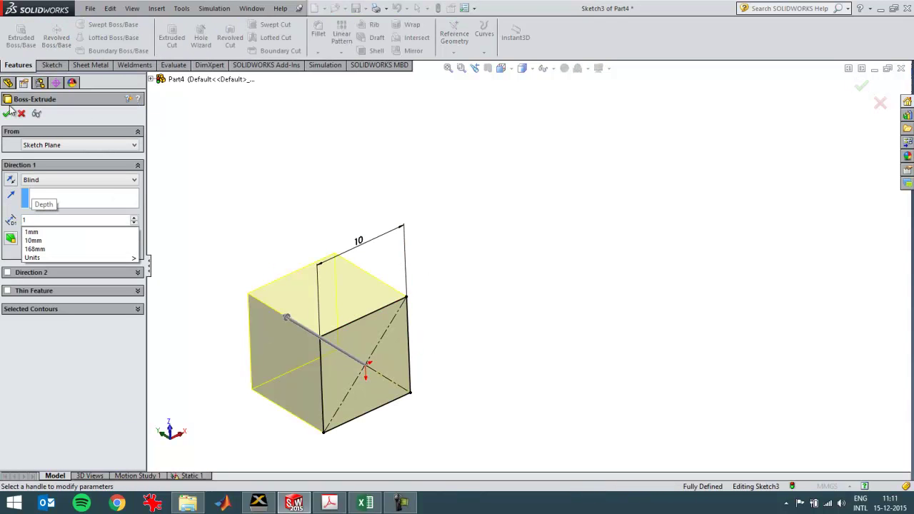
pyautogui.press('Return')
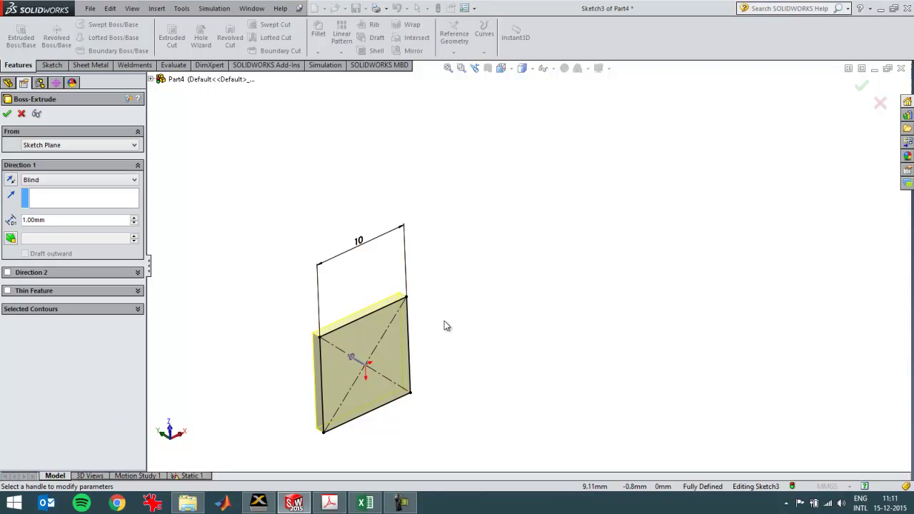
pyautogui.click(7, 114)
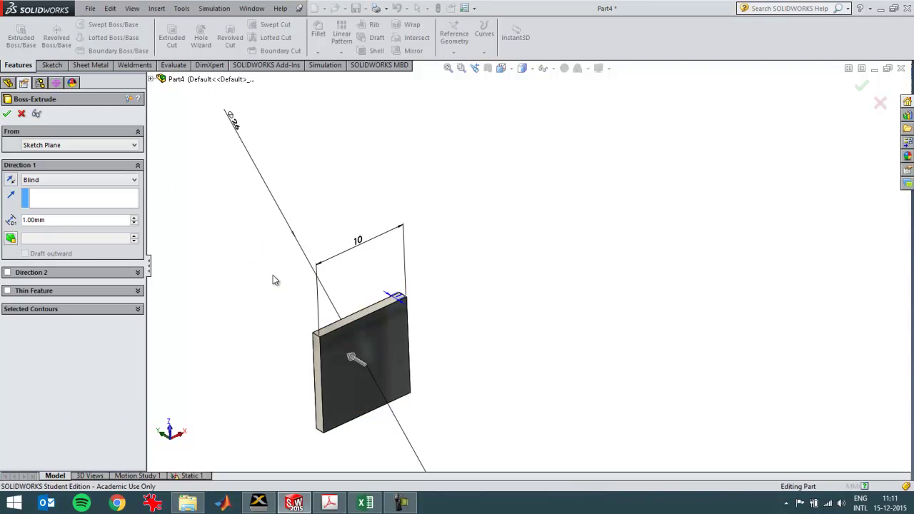
# Step: Delete the existing simulation study Static 1
pyautogui.rightClick(191, 475)
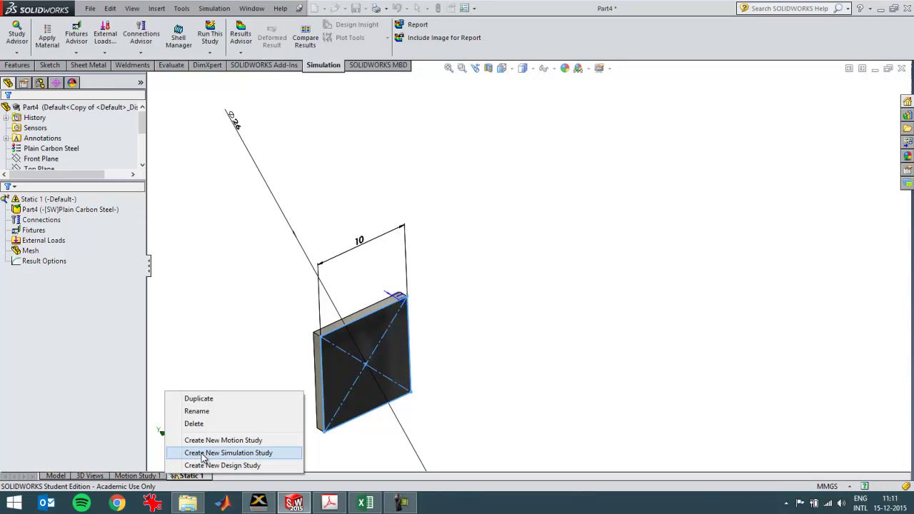
pyautogui.click(187, 423)
pyautogui.click(513, 274)
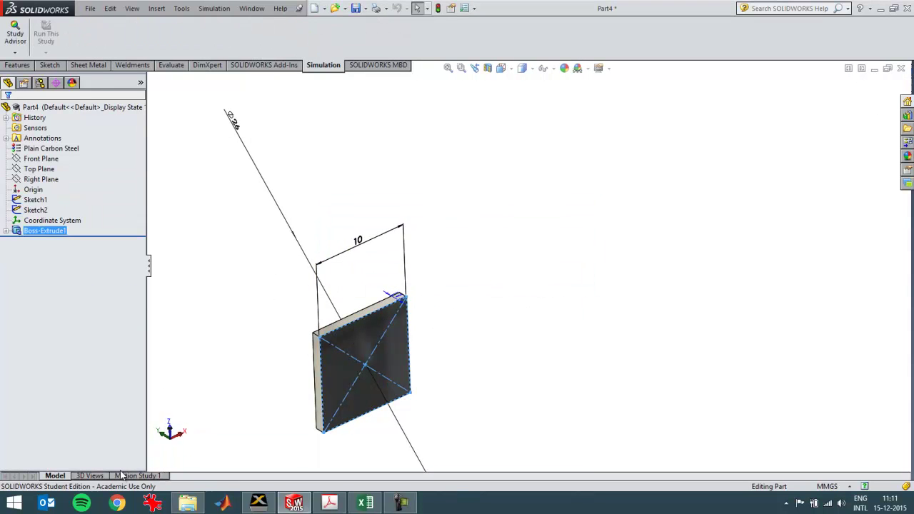
# Step: Create a new Static simulation study named Static 1
pyautogui.rightClick(129, 477)
pyautogui.click(153, 453)
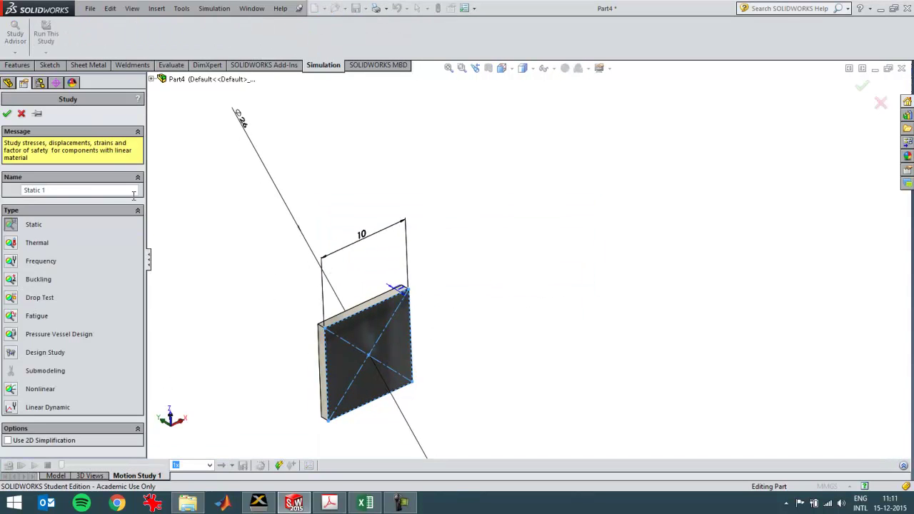
pyautogui.click(6, 113)
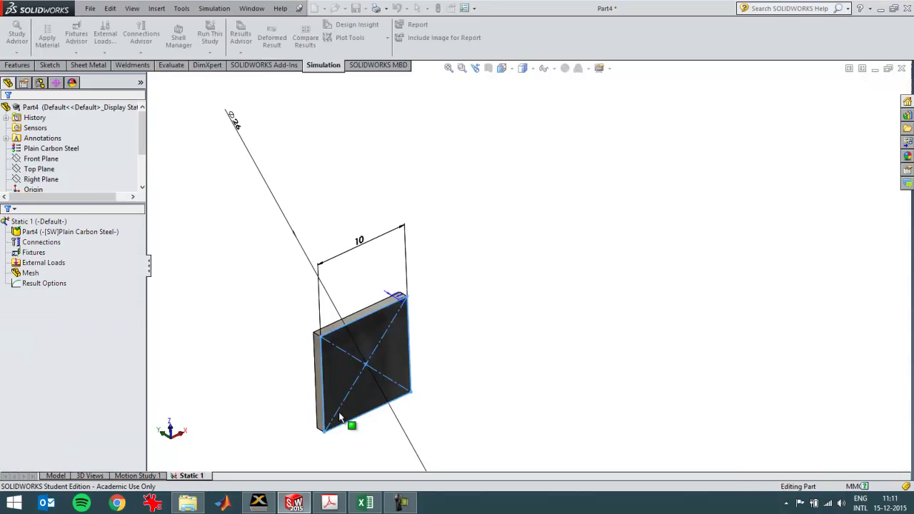
# Step: Apply a Fixed Geometry fixture to the front lower-left corner vertex of the plate
pyautogui.press('f')
pyautogui.click(36, 255)
pyautogui.rightClick(42, 260)
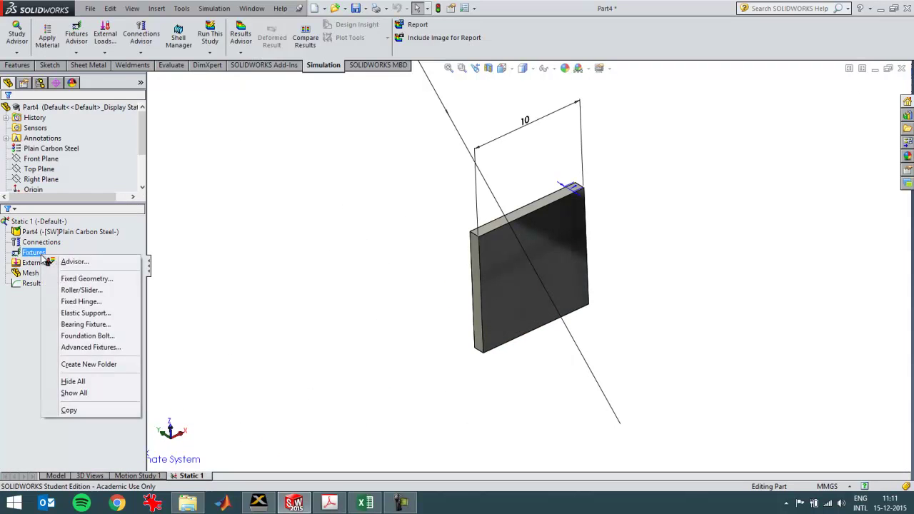
pyautogui.click(68, 278)
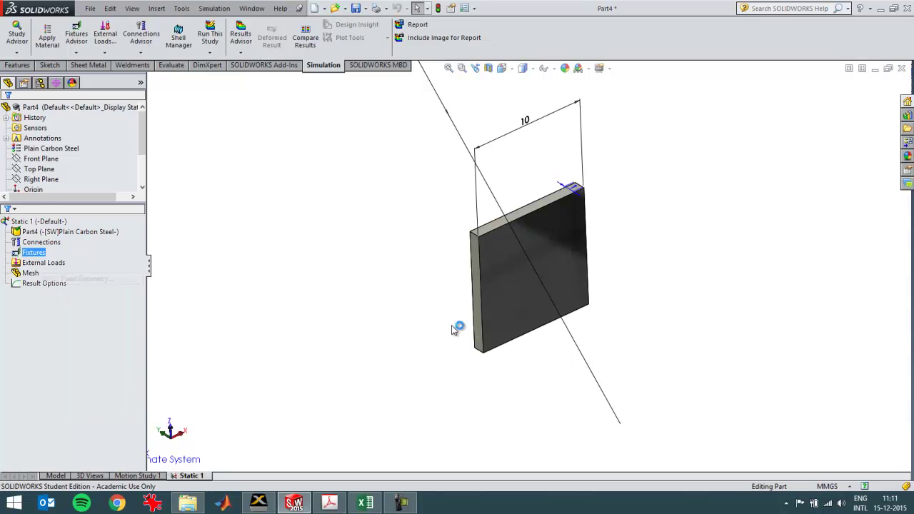
pyautogui.click(485, 357)
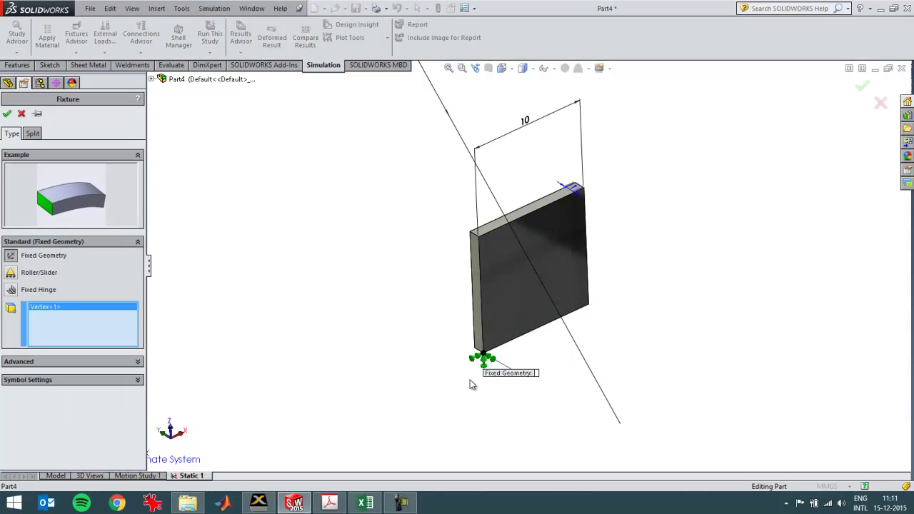
pyautogui.click(6, 113)
# Step: Set up a Use Reference Geometry fixture on the plate's rear lower-left vertex, with the narrow left end face as reference
pyautogui.click(26, 256)
pyautogui.rightClick(26, 255)
pyautogui.click(70, 280)
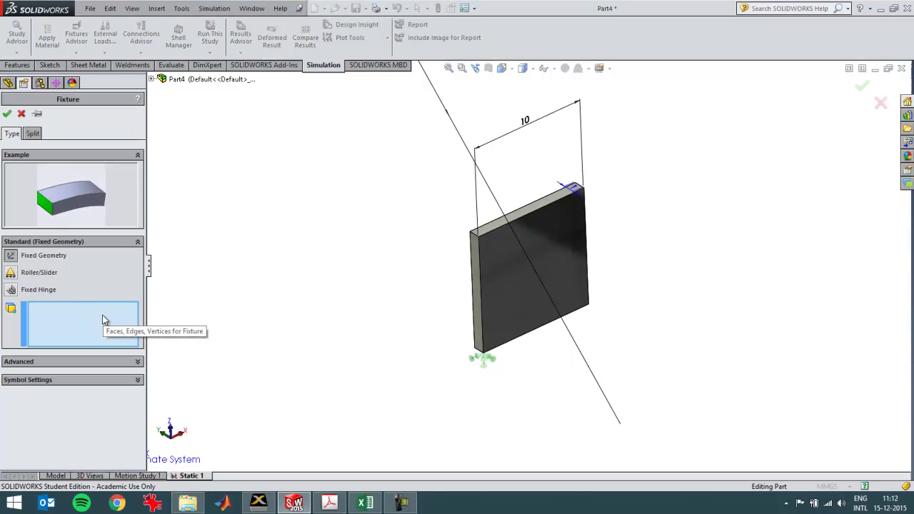
pyautogui.click(91, 363)
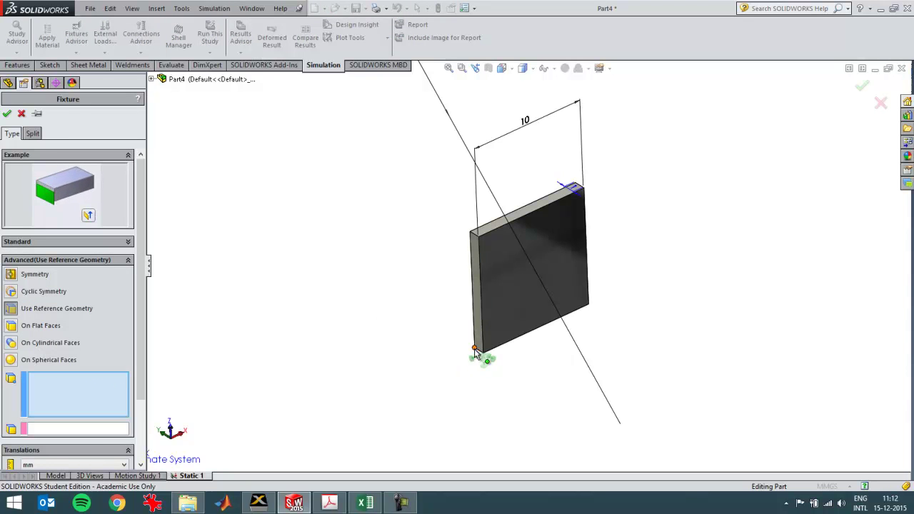
pyautogui.click(475, 349)
pyautogui.scroll(-3, 142, 399)
pyautogui.click(93, 364)
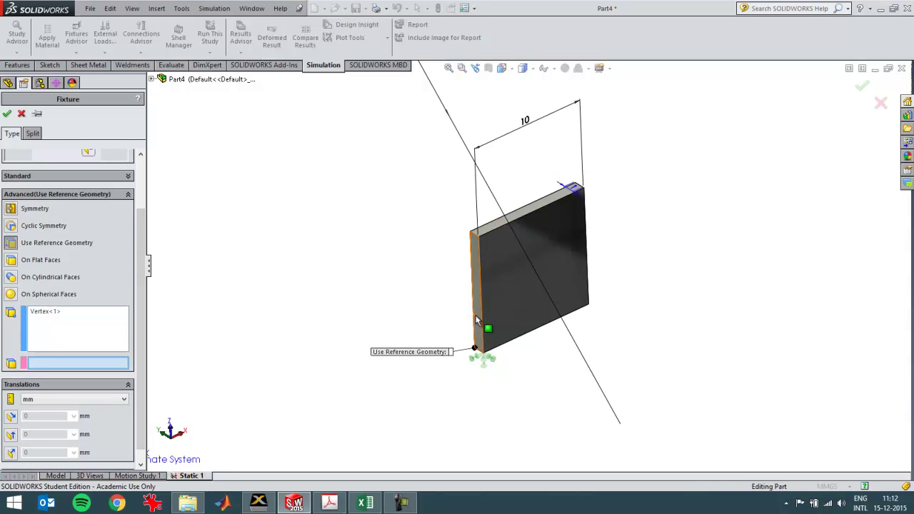
pyautogui.click(475, 320)
# Step: Restrain the fixture's translations along plane direction 2 and normal to the plane at 0 mm, and accept the fixture
pyautogui.scroll(-2, 141, 452)
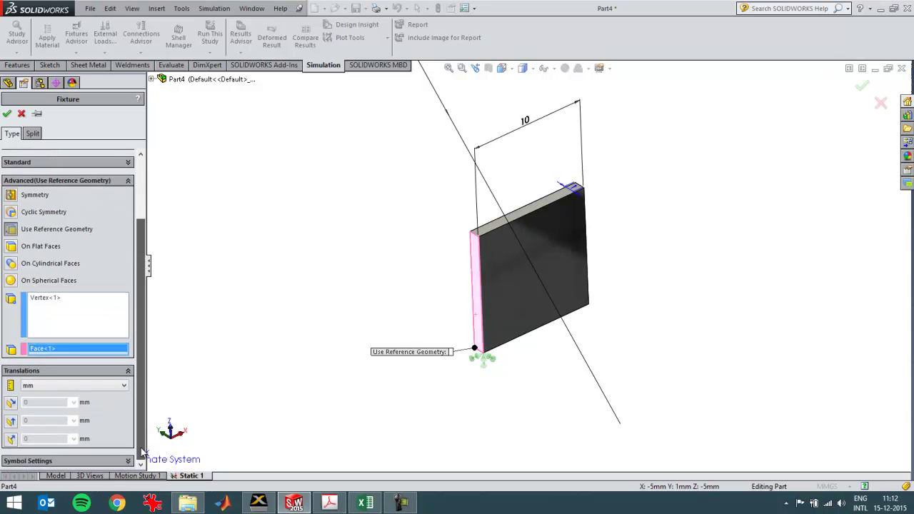
pyautogui.click(11, 421)
pyautogui.click(11, 442)
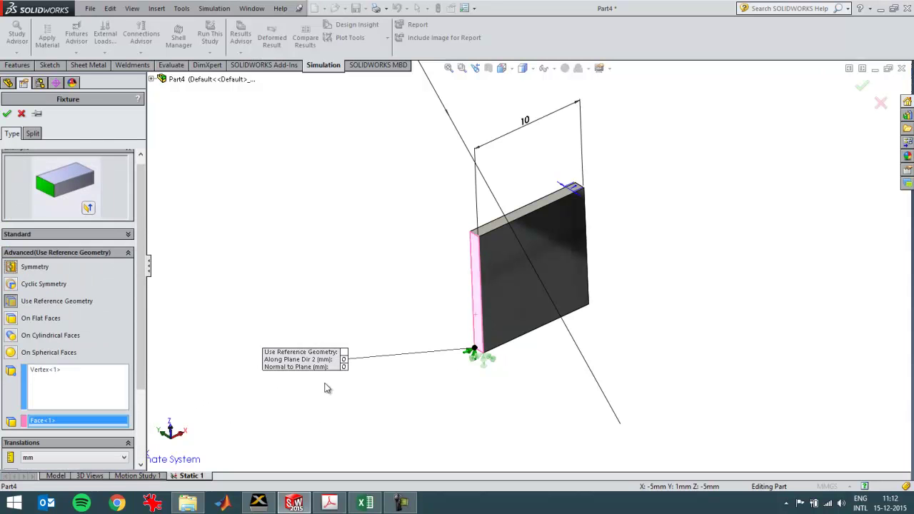
pyautogui.scroll(-3, 472, 363)
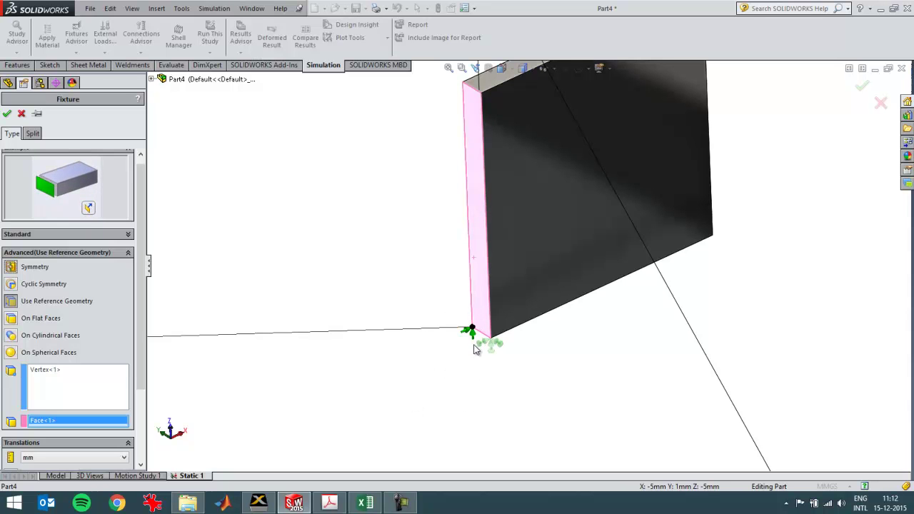
pyautogui.click(6, 114)
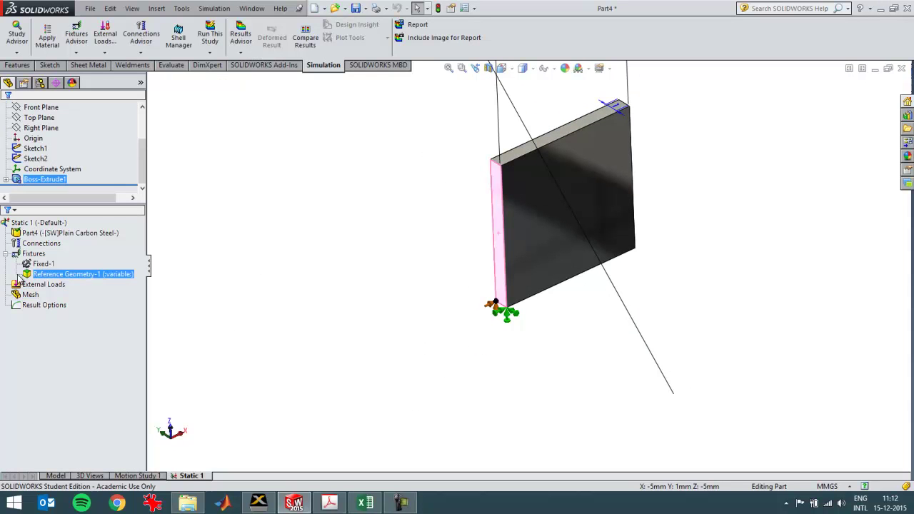
# Step: Add a Use Reference Geometry fixture on the plate's rear upper-left vertex, restraining translation along the rear top edge at 0 mm
pyautogui.rightClick(39, 253)
pyautogui.click(79, 274)
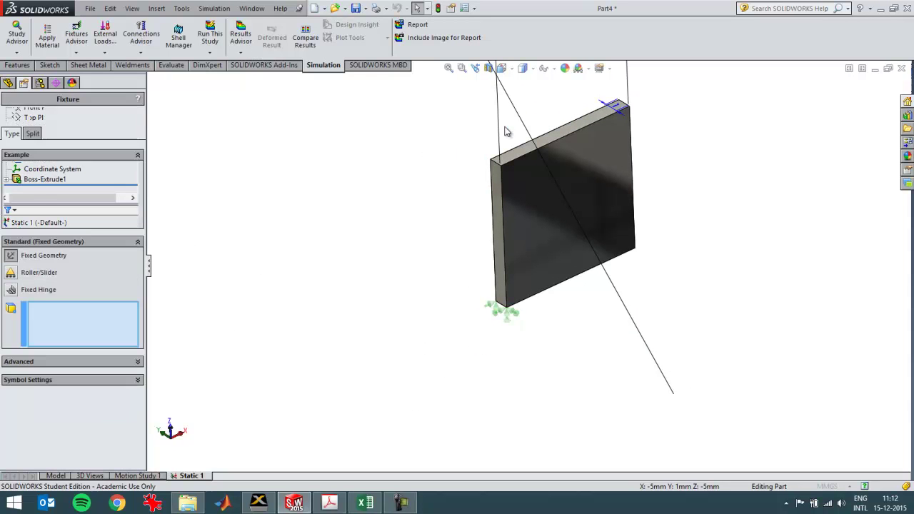
pyautogui.click(490, 160)
pyautogui.click(12, 361)
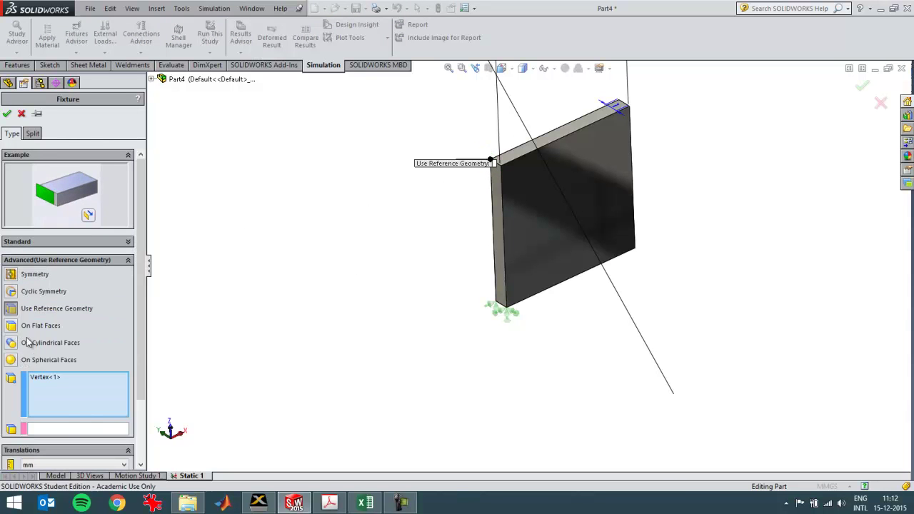
pyautogui.click(90, 424)
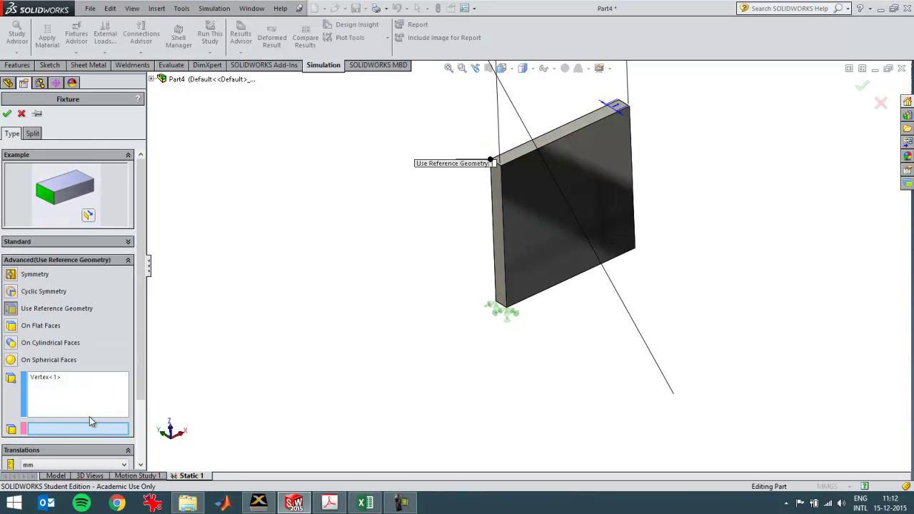
pyautogui.click(521, 149)
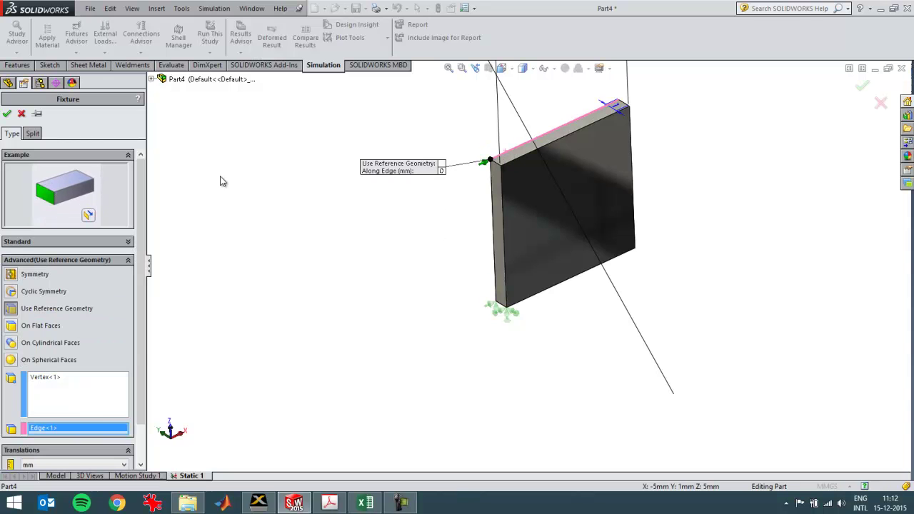
pyautogui.click(7, 113)
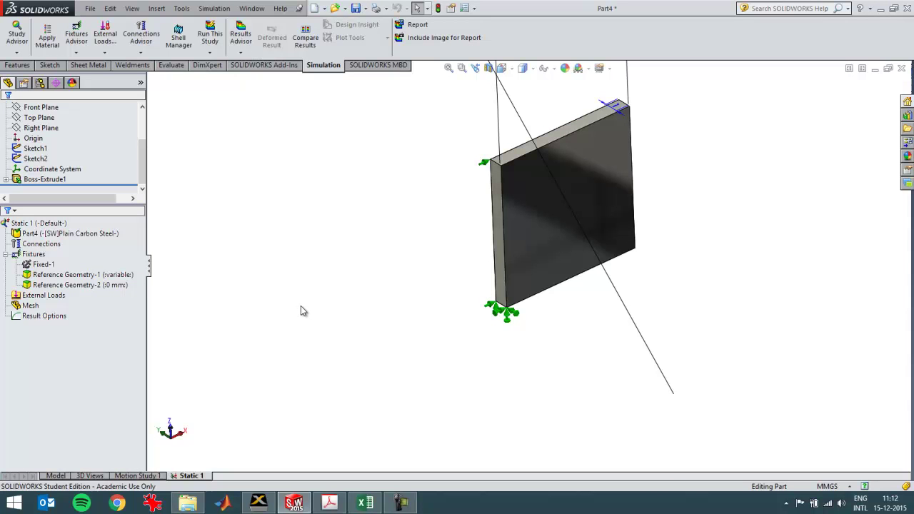
# Step: Apply a 5 N force to the plate's top face, directed along its long front edge
pyautogui.rightClick(39, 295)
pyautogui.click(68, 88)
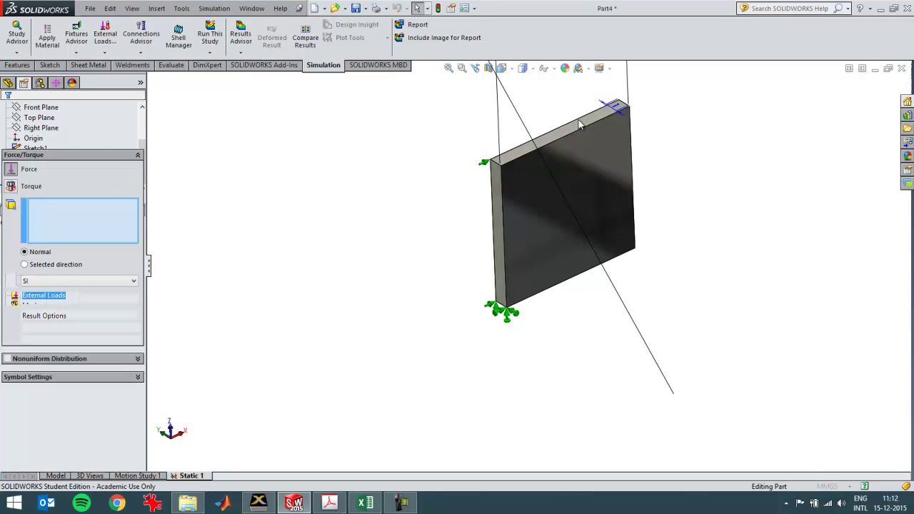
pyautogui.click(570, 127)
pyautogui.click(50, 268)
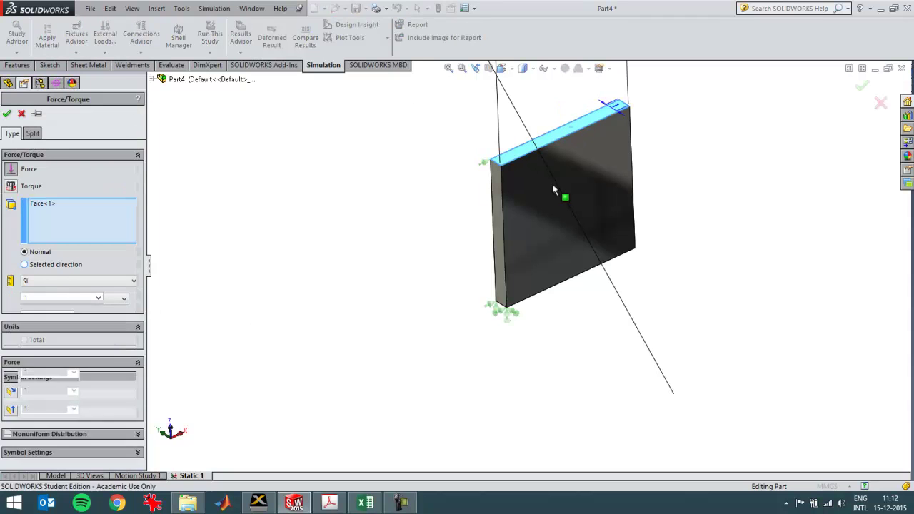
pyautogui.click(547, 179)
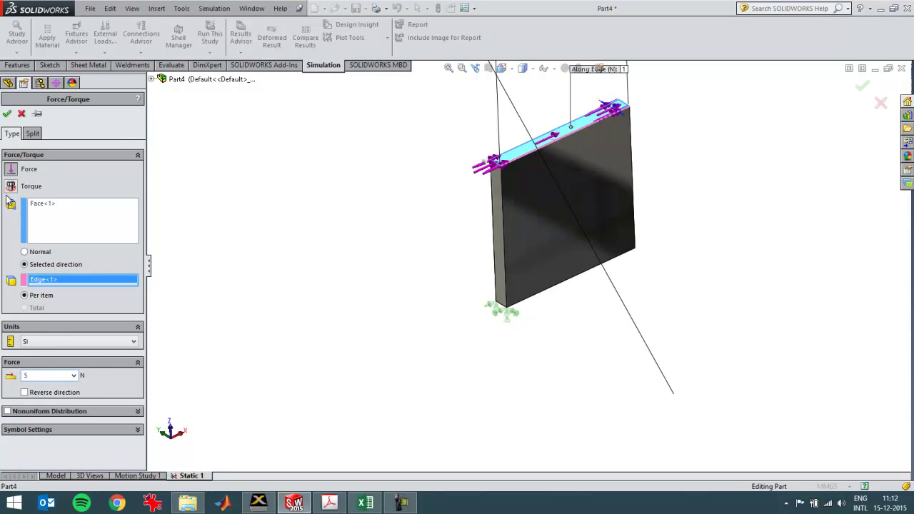
pyautogui.click(6, 115)
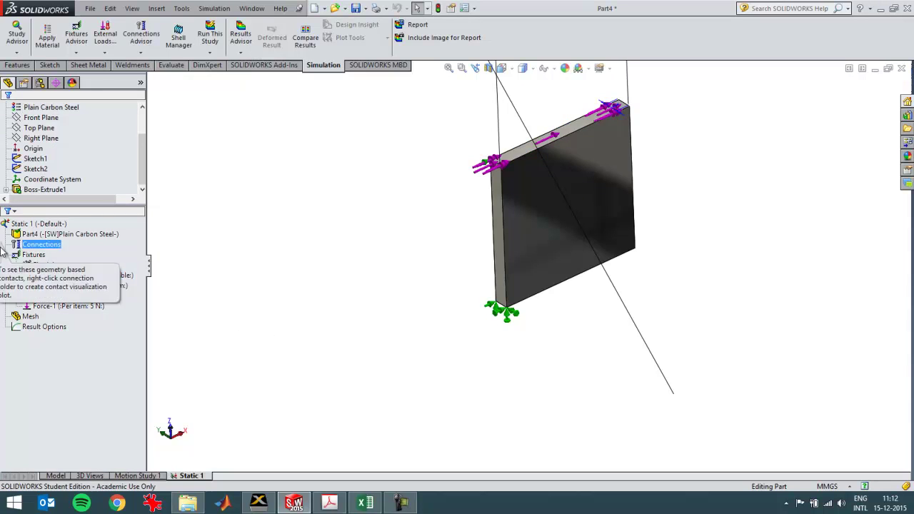
# Step: Apply a 5 N force to the plate's narrow right end face, along its long edge with the direction reversed to point upward
pyautogui.rightClick(40, 296)
pyautogui.click(75, 88)
pyautogui.moveTo(728, 182); pyautogui.dragTo(641, 211, button='middle')
pyautogui.click(619, 250)
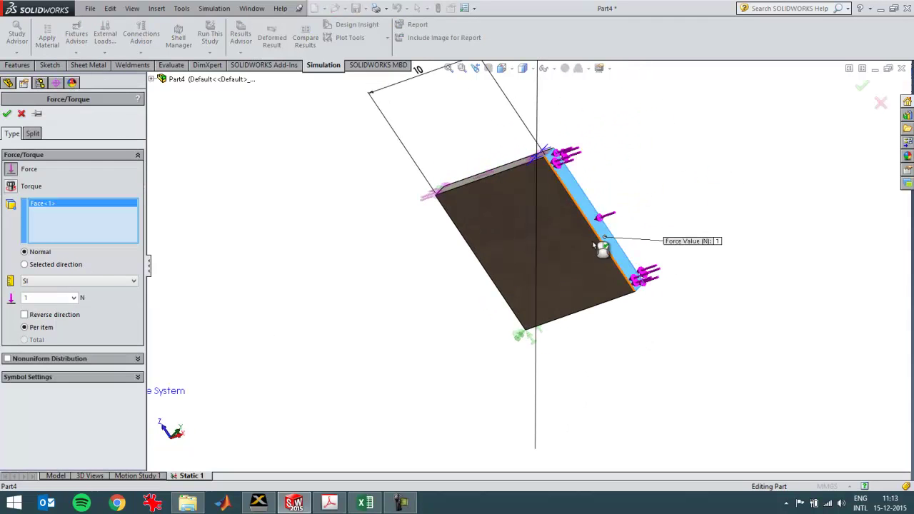
pyautogui.click(60, 267)
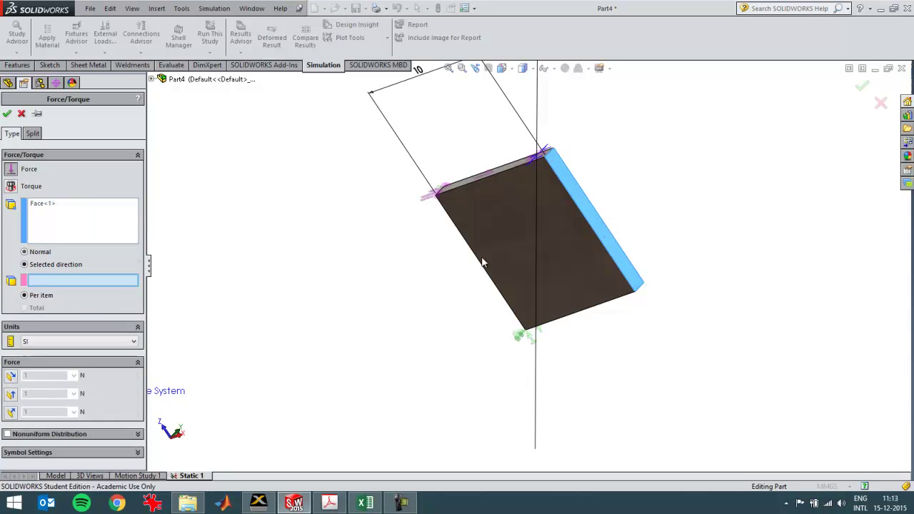
pyautogui.click(604, 245)
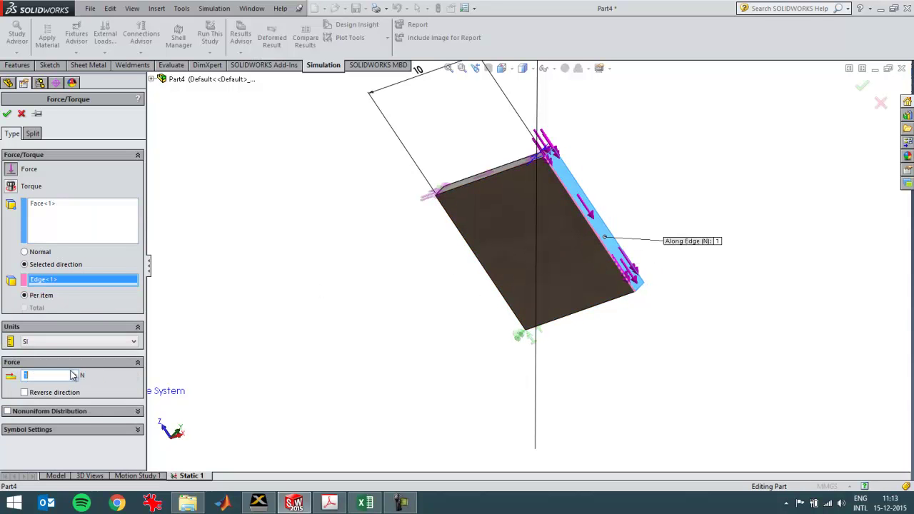
pyautogui.click(54, 392)
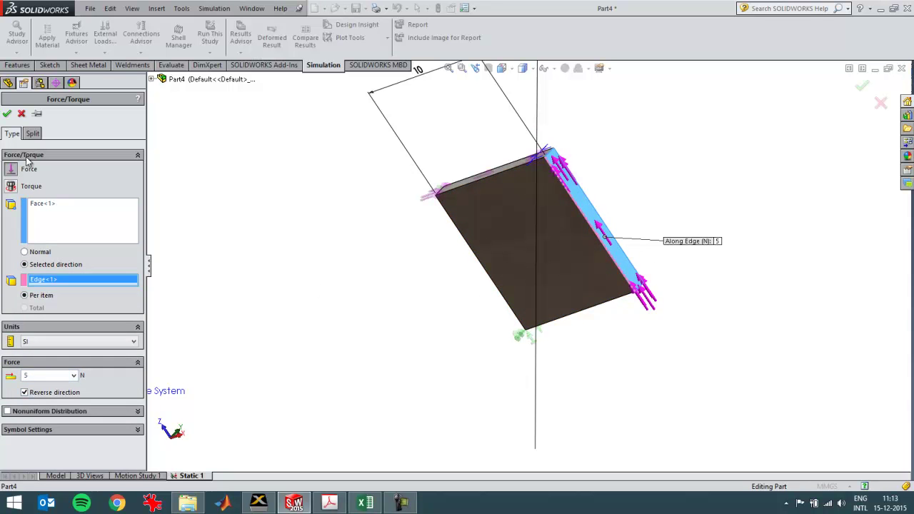
pyautogui.click(7, 113)
# Step: Apply a 5 N force to the plate's bottom face, along its long edge toward the fixed corner
pyautogui.click(32, 298)
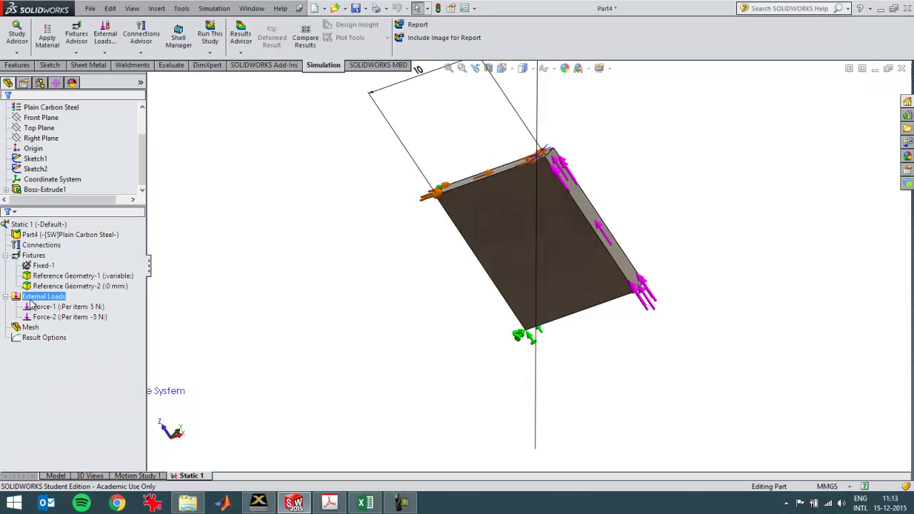
pyautogui.rightClick(32, 302)
pyautogui.click(50, 92)
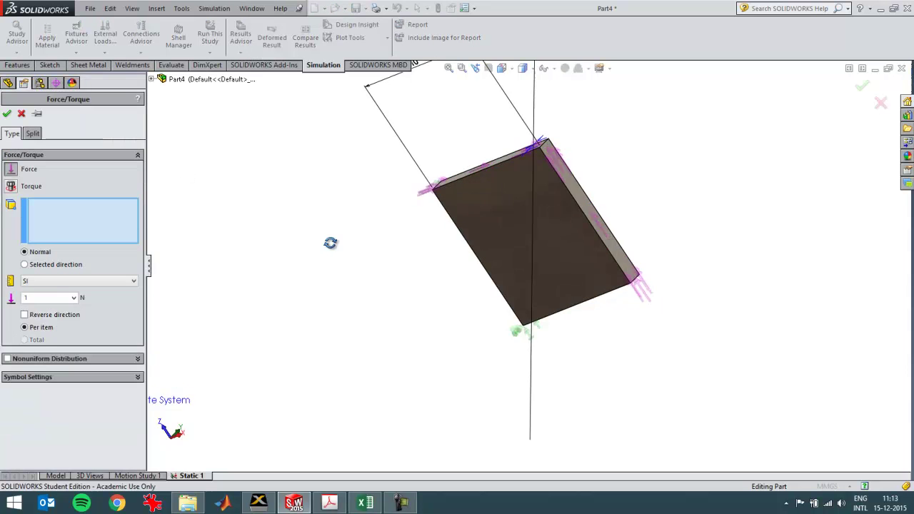
pyautogui.moveTo(332, 206); pyautogui.dragTo(330, 161, button='middle')
pyautogui.click(555, 202)
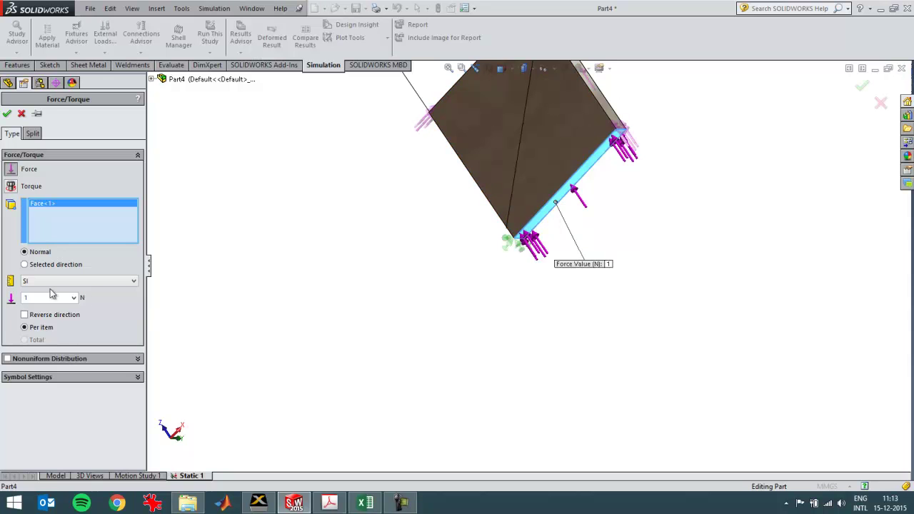
pyautogui.click(34, 266)
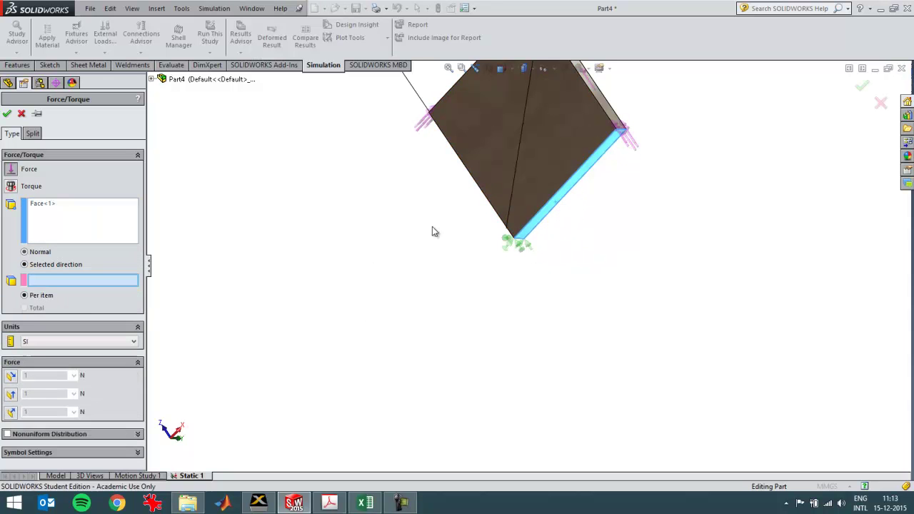
pyautogui.click(538, 223)
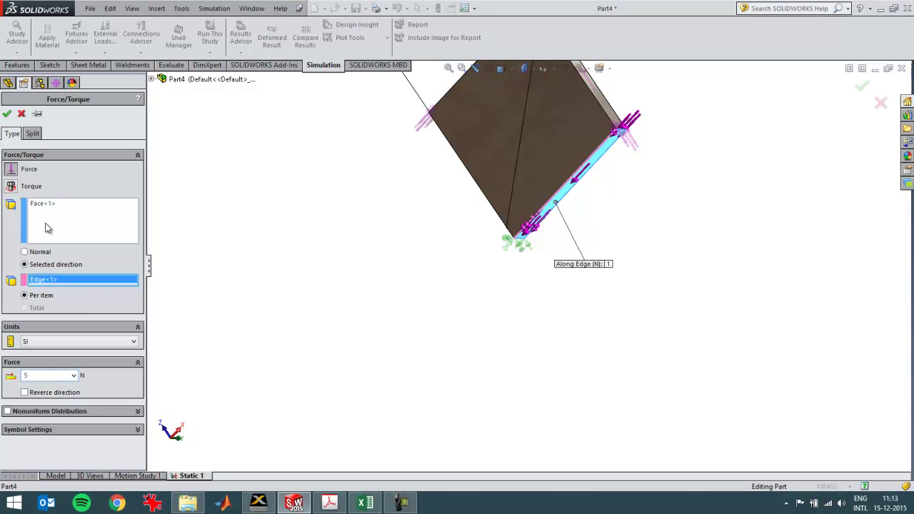
pyautogui.click(6, 113)
# Step: Apply a 5 N force to the plate's narrow left end face, along its long edge with the direction reversed toward the fixed corner
pyautogui.moveTo(504, 250); pyautogui.dragTo(485, 209, button='middle')
pyautogui.rightClick(40, 298)
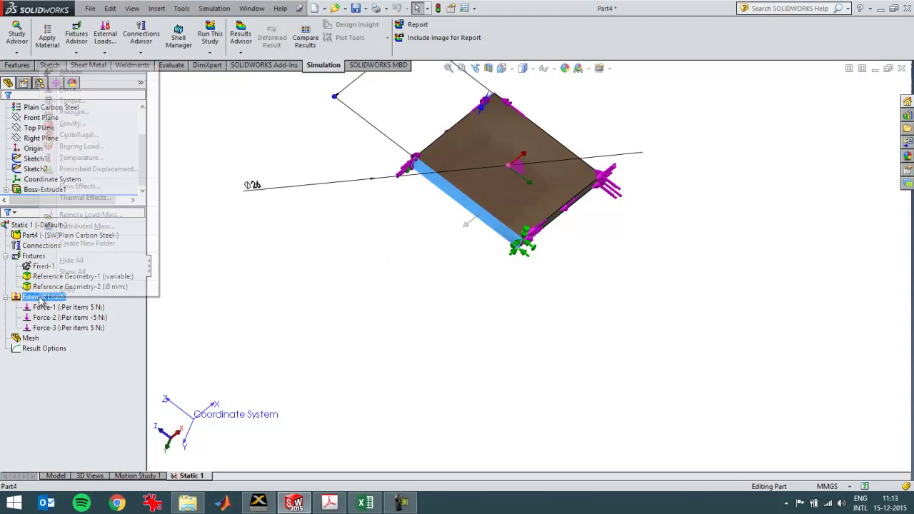
pyautogui.click(69, 88)
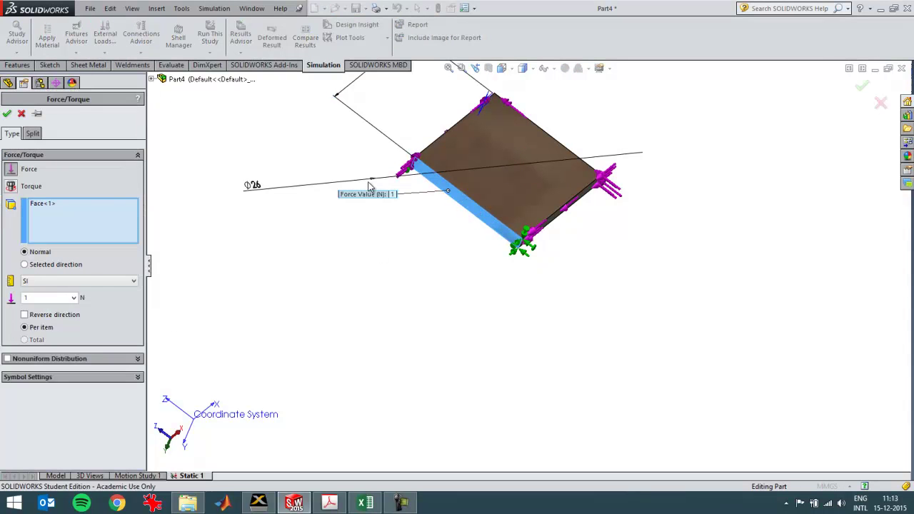
pyautogui.click(63, 268)
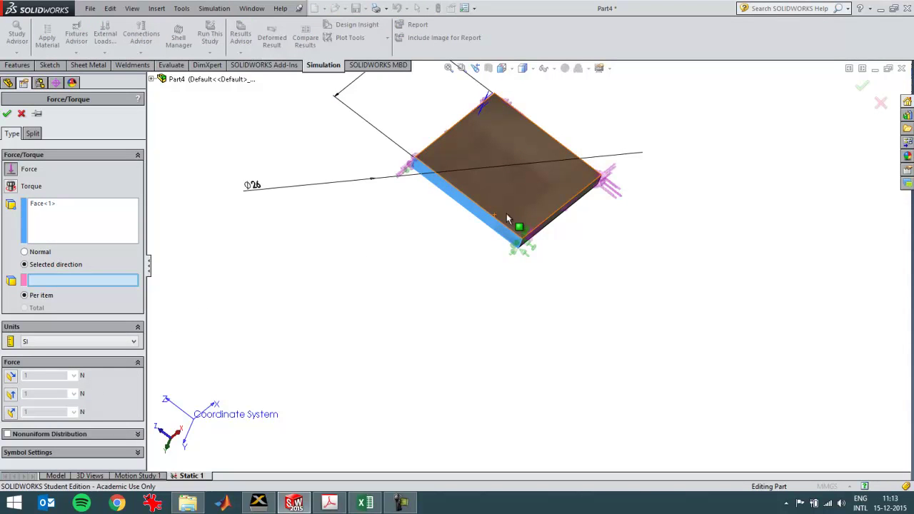
pyautogui.click(502, 227)
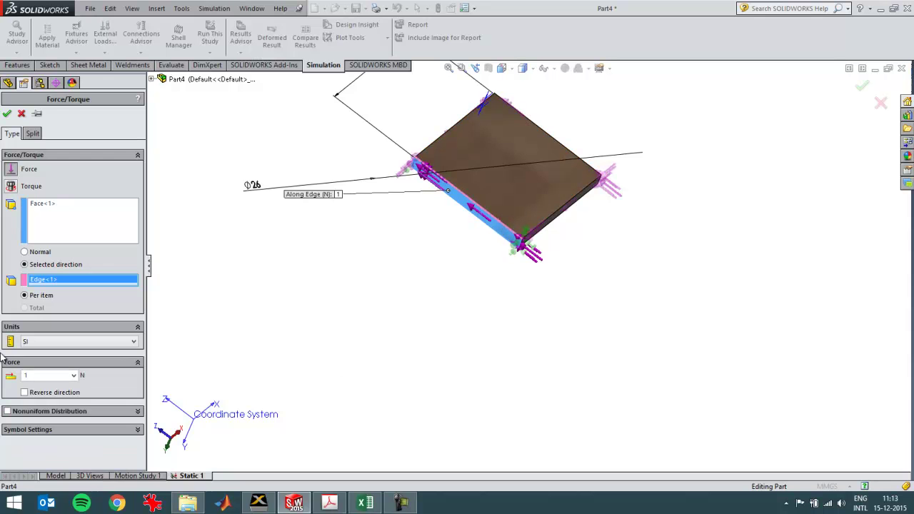
pyautogui.click(24, 392)
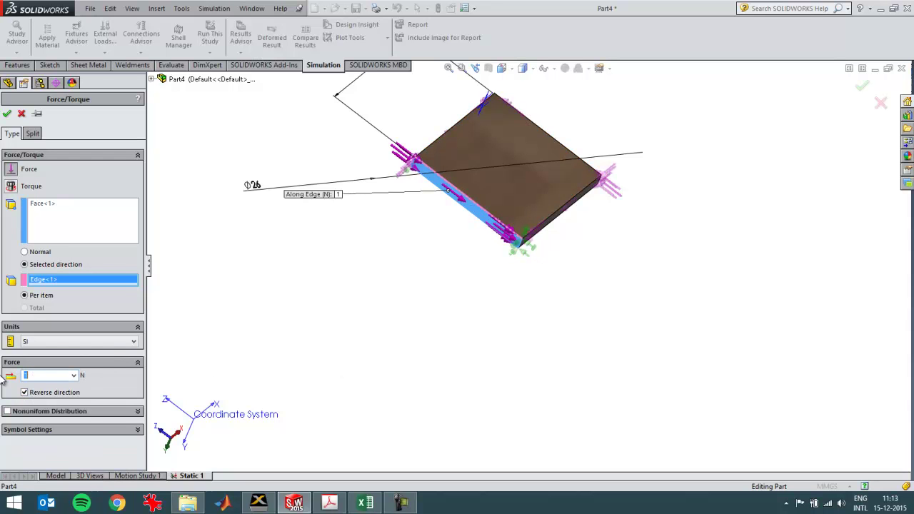
pyautogui.write('5')
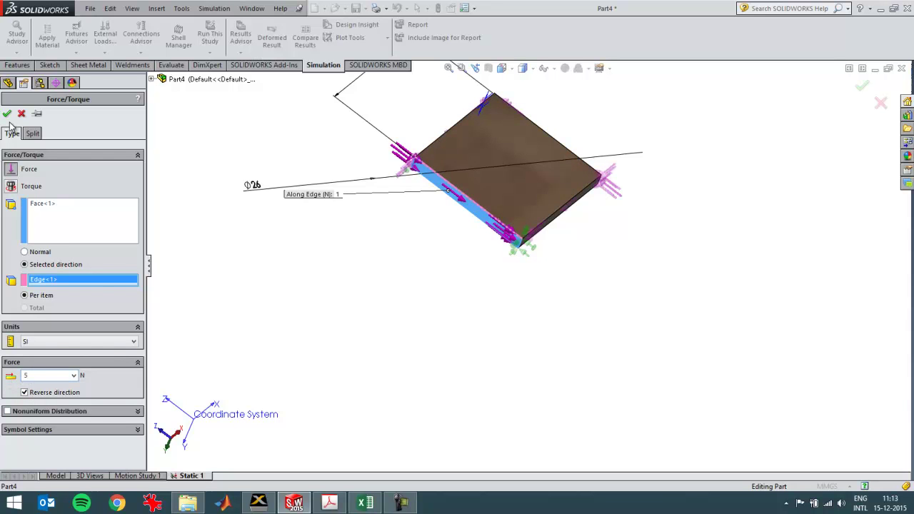
pyautogui.click(6, 113)
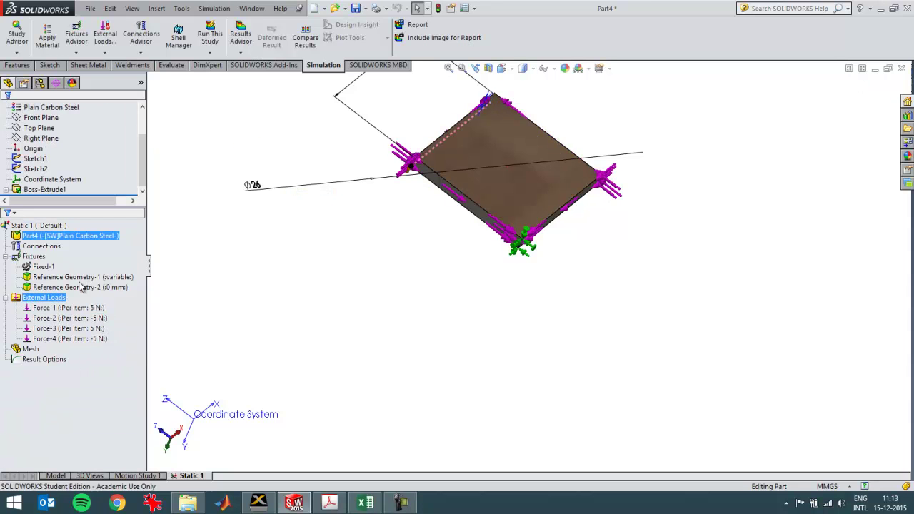
# Step: Save the part as Part4.SLDPRT in the Temp folder
pyautogui.moveTo(190, 93); pyautogui.dragTo(672, 286, button='middle')
pyautogui.click(90, 8)
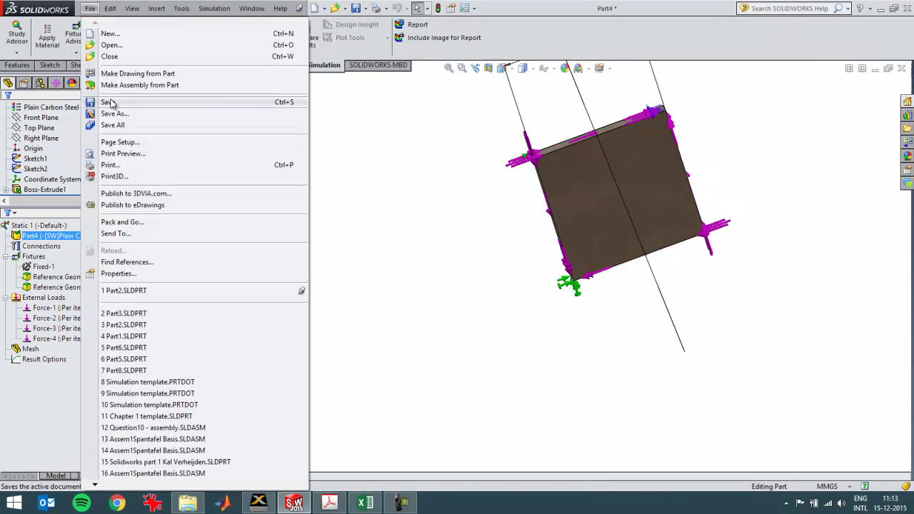
pyautogui.click(164, 102)
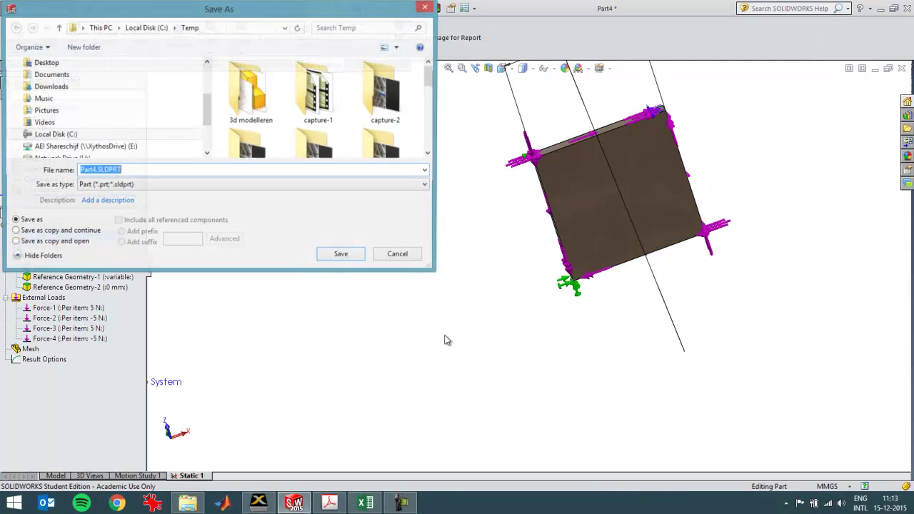
pyautogui.click(340, 255)
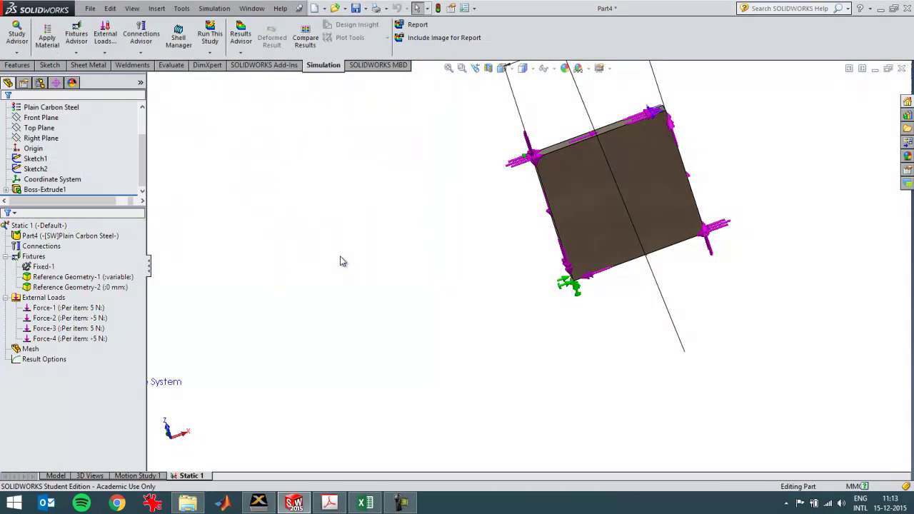
# Step: Mesh and run the Static 1 study to generate its results
pyautogui.click(67, 226)
pyautogui.rightClick(71, 229)
pyautogui.click(82, 232)
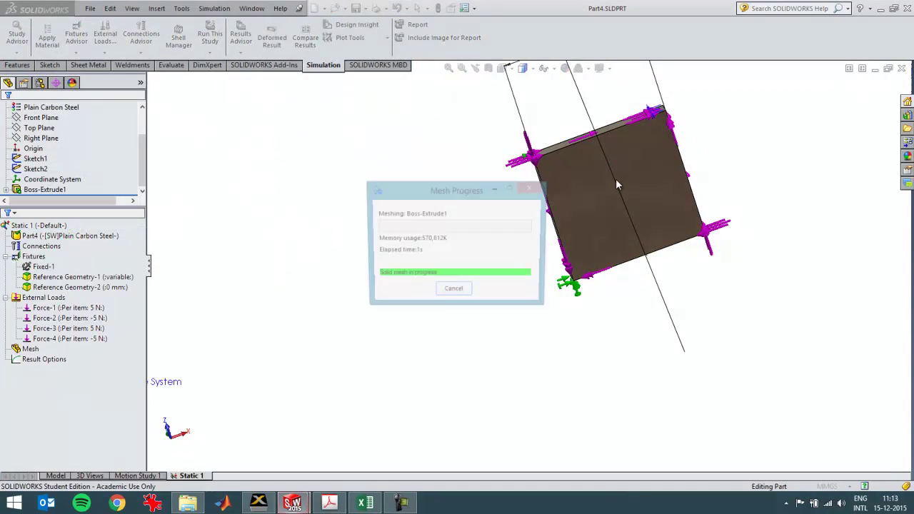
pyautogui.rightClick(688, 164)
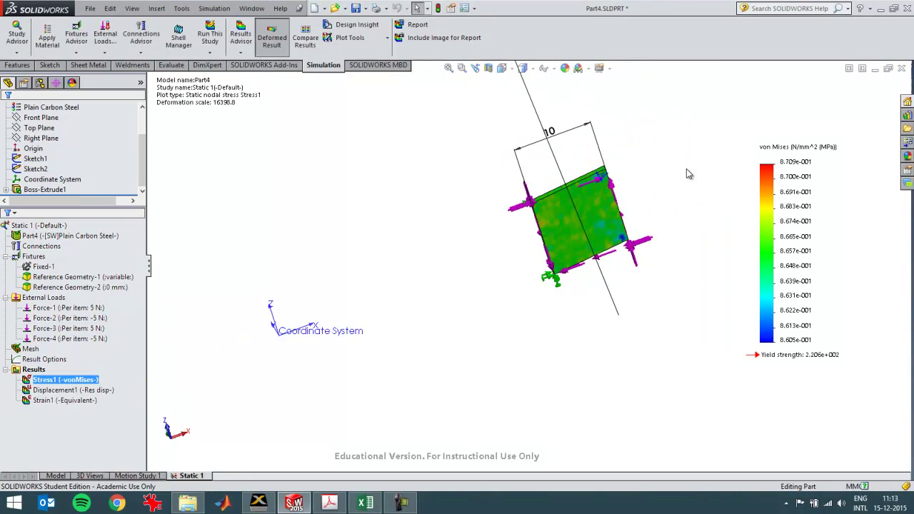
pyautogui.click(646, 176)
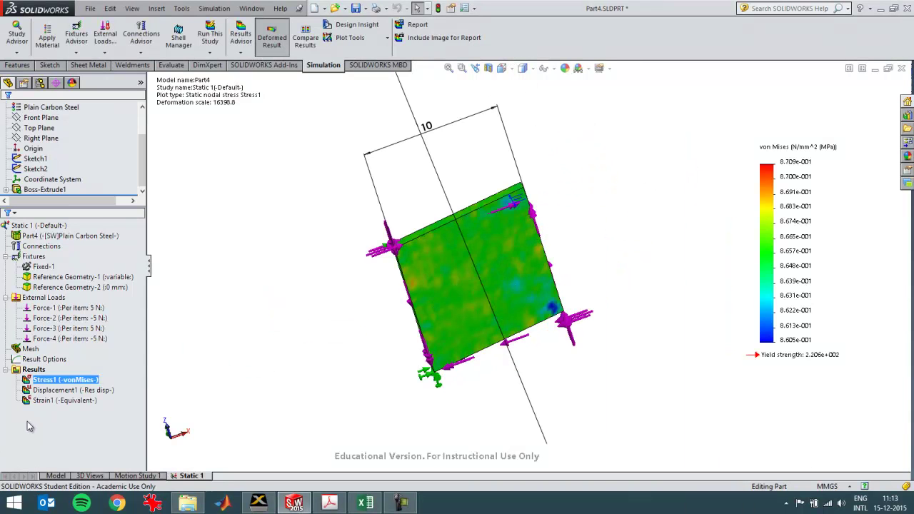
# Step: Add a stress plot to the Static 1 results showing TXZ: Shear in Z Dir. on YZ Plane in N/mm^2 (MPa)
pyautogui.rightClick(33, 370)
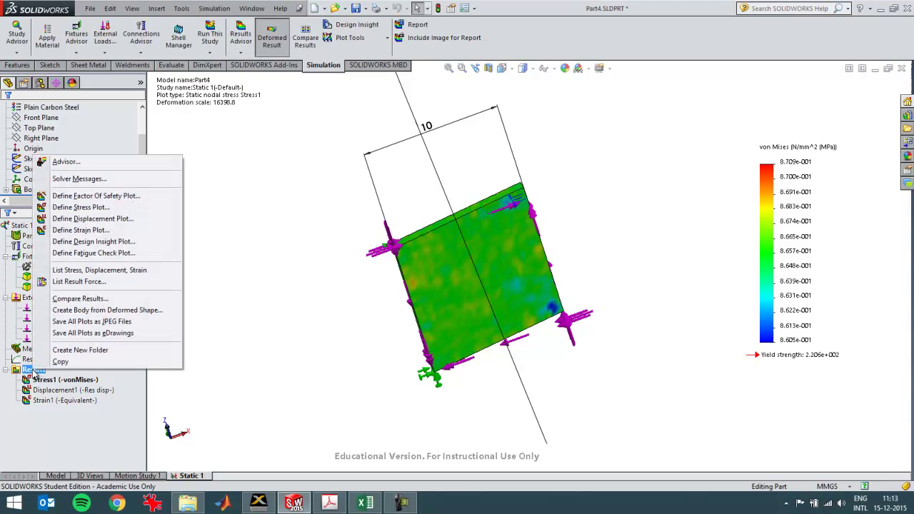
pyautogui.click(81, 207)
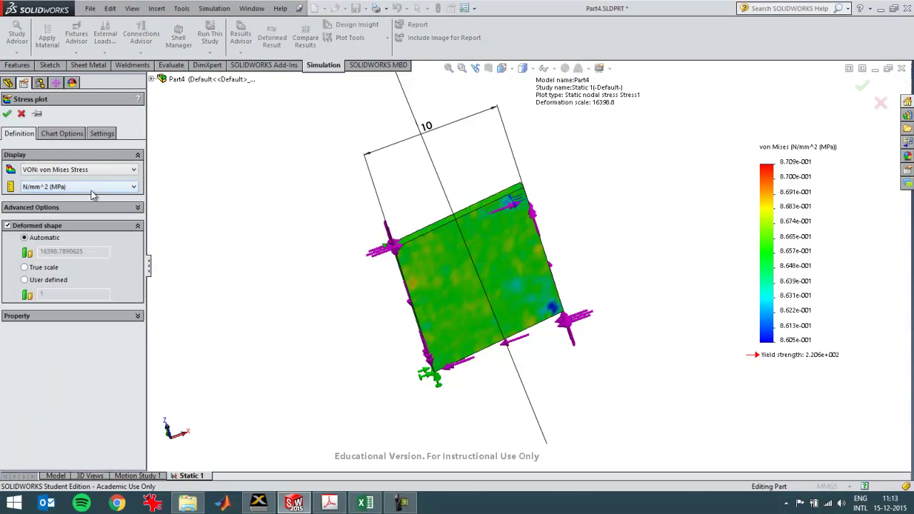
pyautogui.hotkey('alt', 'Tab')
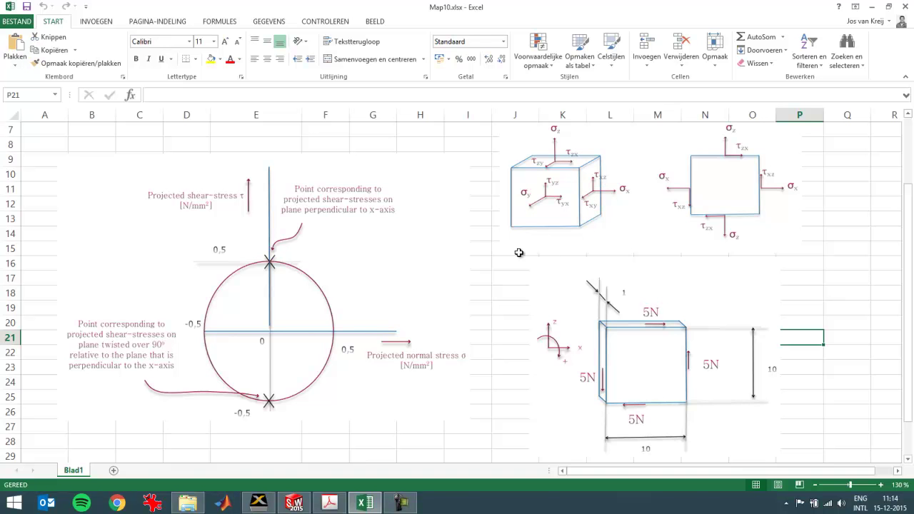
pyautogui.hotkey('alt', 'Tab')
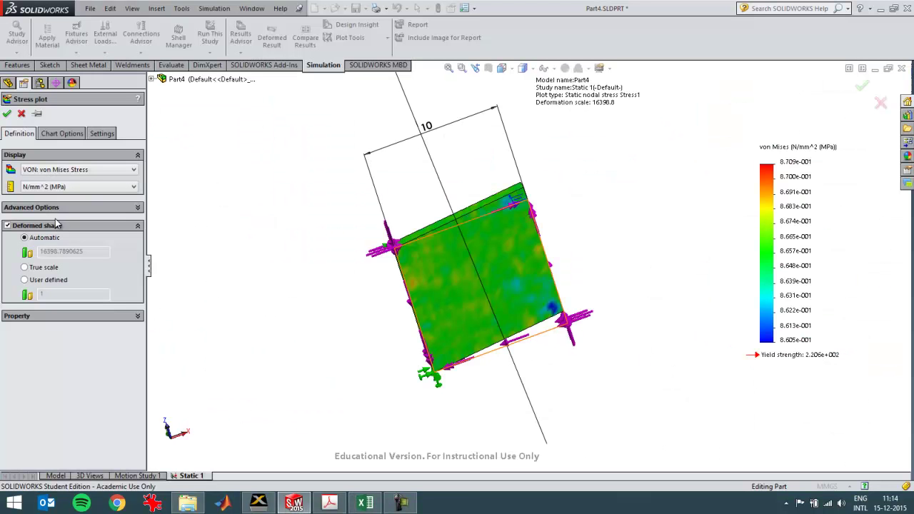
pyautogui.click(68, 172)
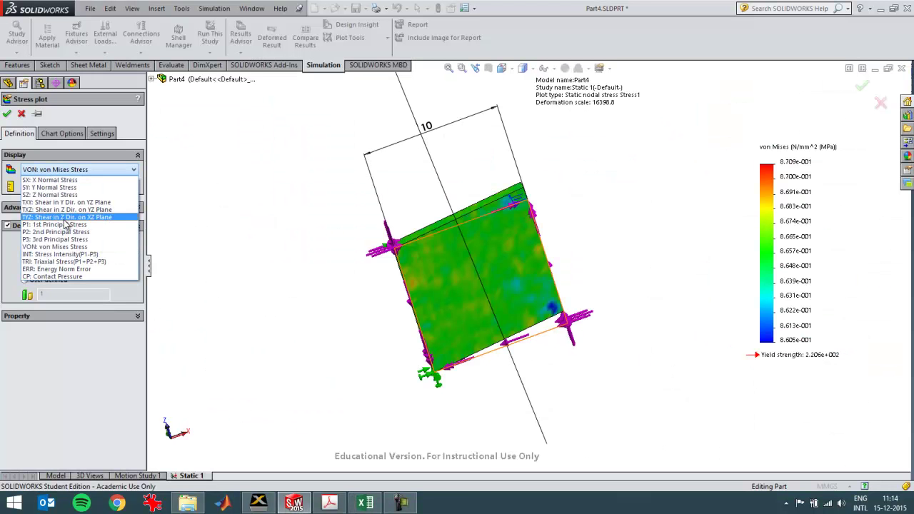
pyautogui.click(65, 210)
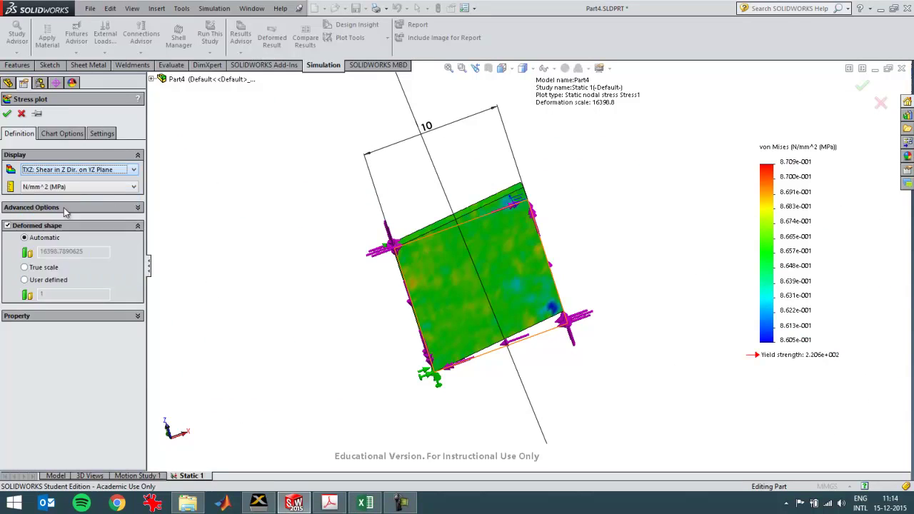
pyautogui.click(8, 115)
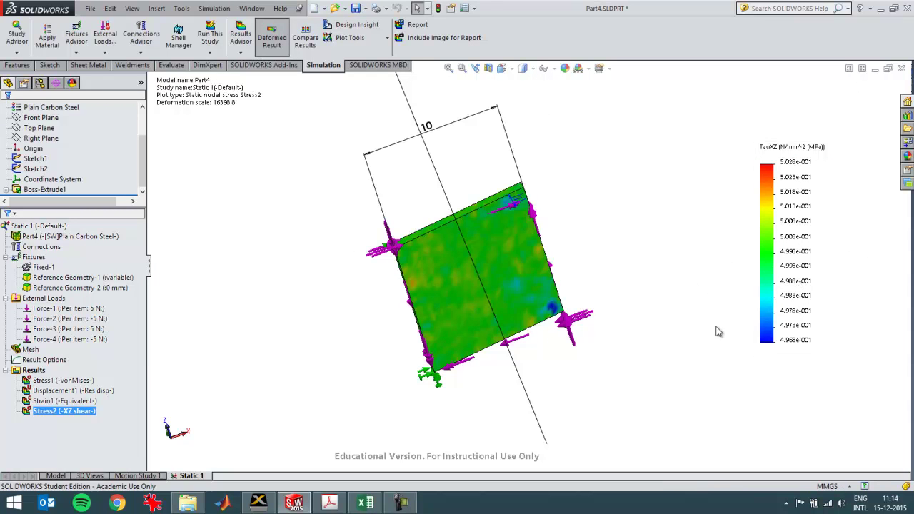
# Step: Examine the XZ shear stress distribution on the plate's faces and compare it with the Mohr's circle diagram in Excel
pyautogui.moveTo(649, 307); pyautogui.dragTo(546, 331, button='middle')
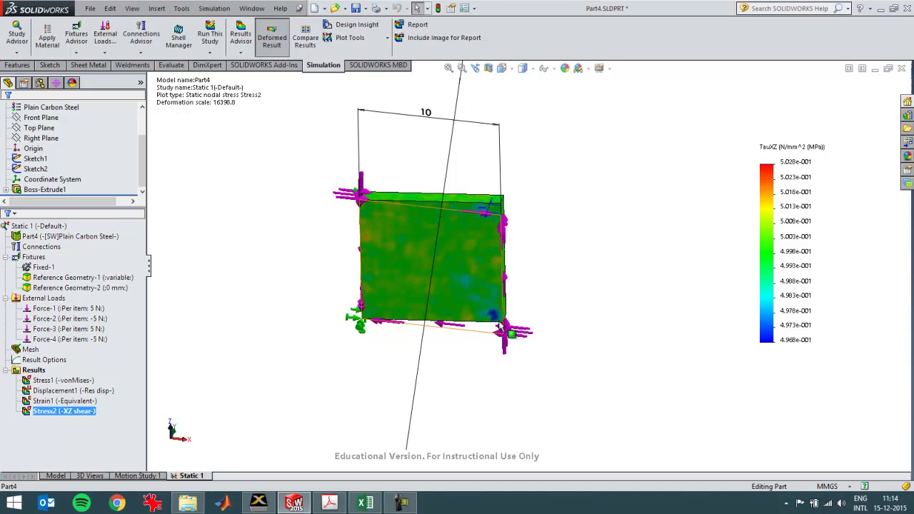
pyautogui.moveTo(502, 309); pyautogui.dragTo(529, 264, button='middle')
pyautogui.scroll(-2, 493, 300)
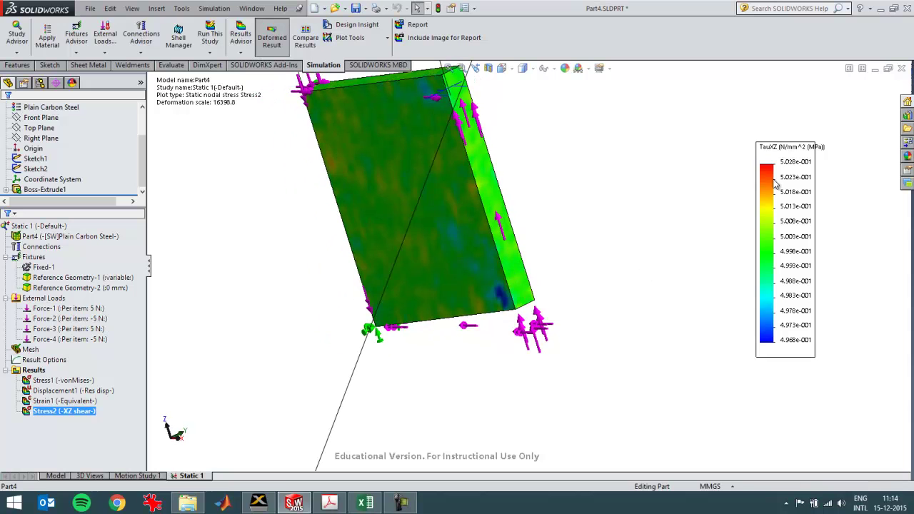
pyautogui.scroll(2, 584, 282)
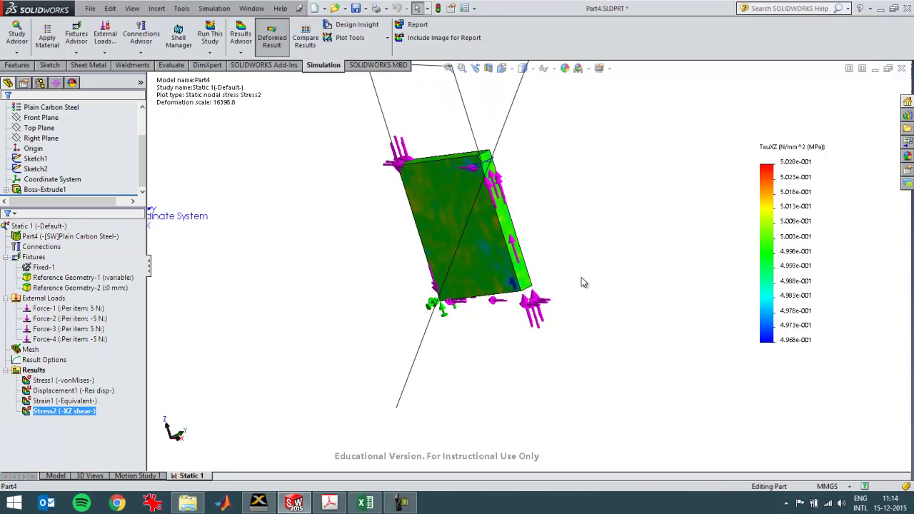
pyautogui.scroll(-2, 535, 228)
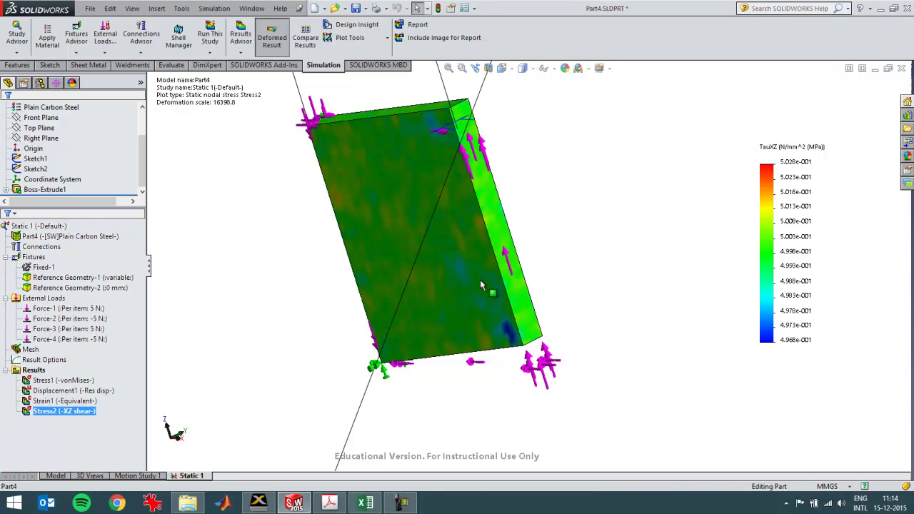
pyautogui.scroll(3, 485, 284)
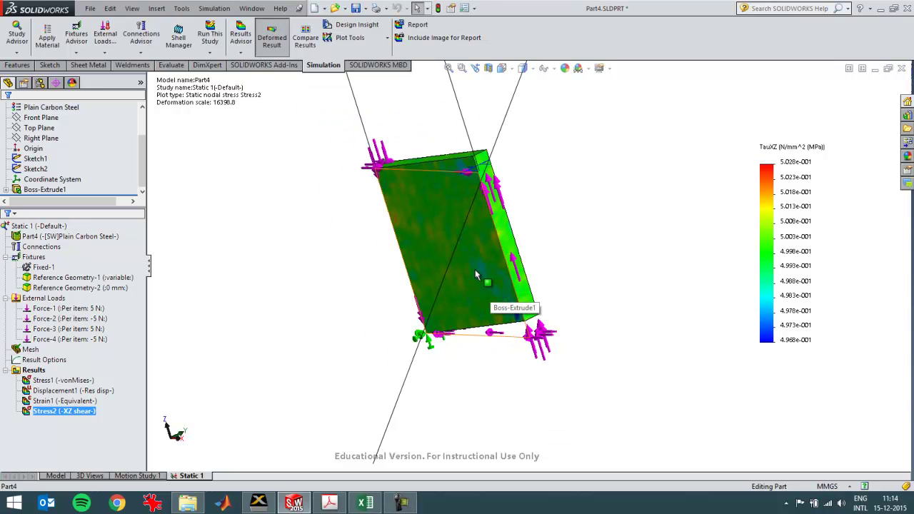
pyautogui.moveTo(478, 272); pyautogui.dragTo(535, 295, button='middle')
pyautogui.moveTo(429, 367); pyautogui.dragTo(417, 243, button='middle')
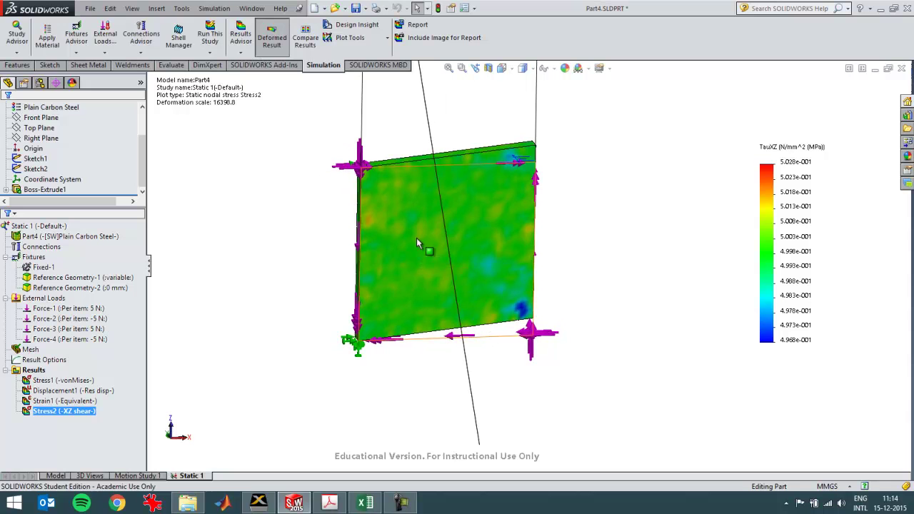
pyautogui.hotkey('alt', 'Tab')
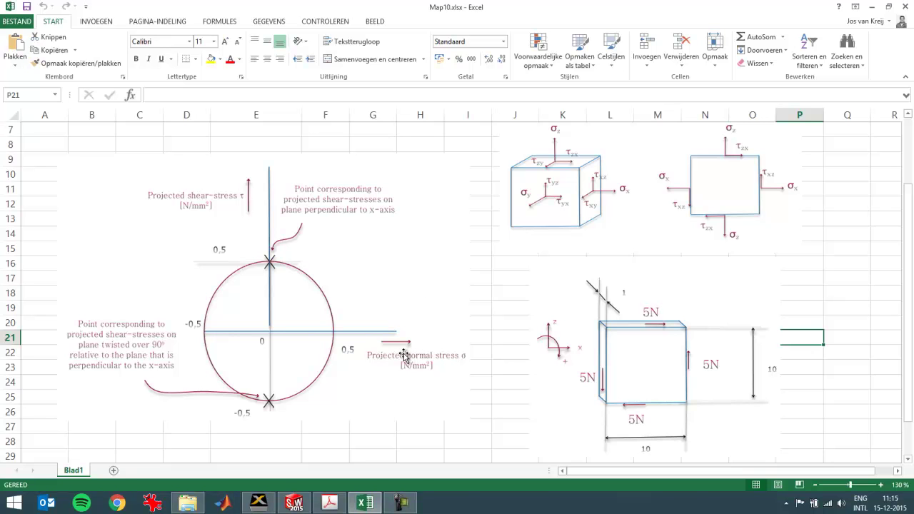
pyautogui.hotkey('alt', 'Tab')
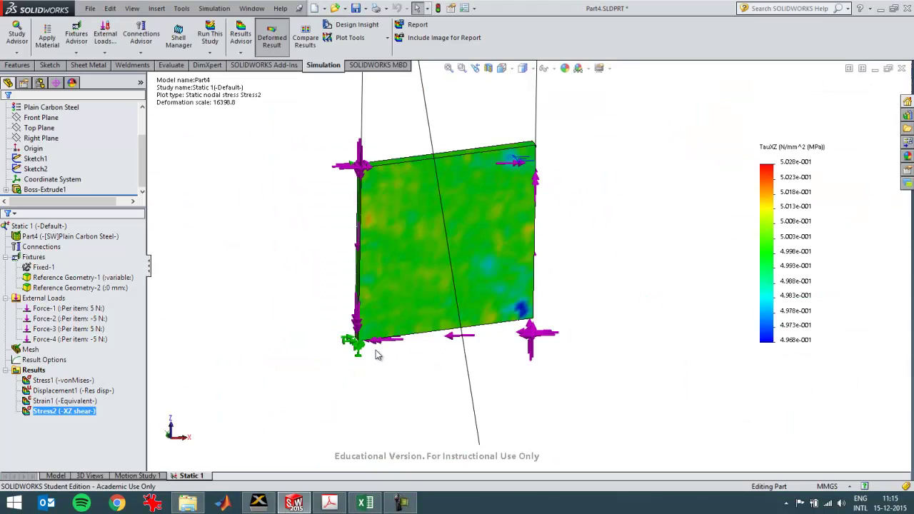
# Step: In the part model, create a diagonal reference plane through both vertices of the plate's lower-left corner and the front vertex of the upper-right corner
pyautogui.click(56, 475)
pyautogui.click(22, 66)
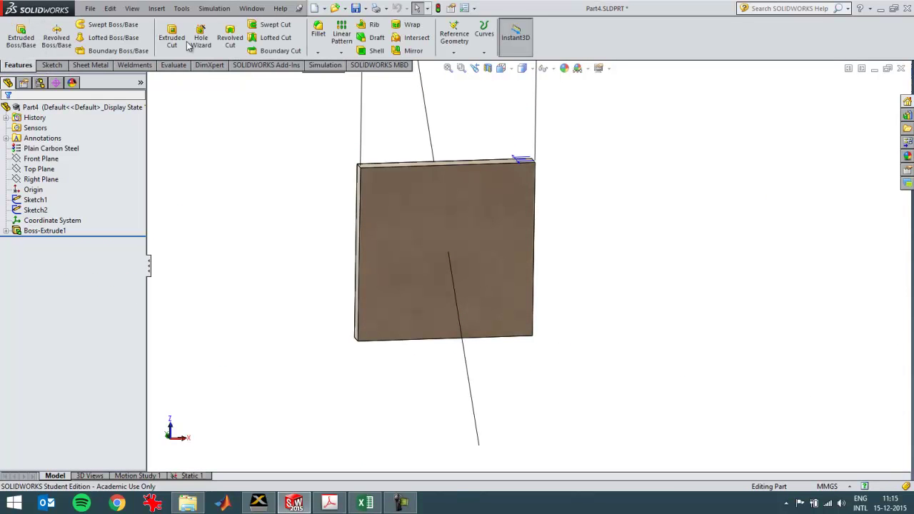
pyautogui.click(457, 36)
pyautogui.click(468, 64)
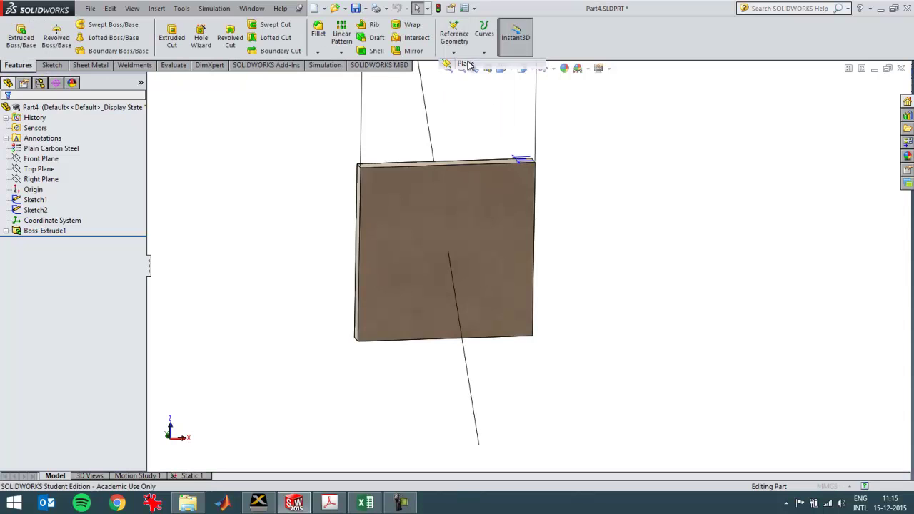
pyautogui.click(358, 341)
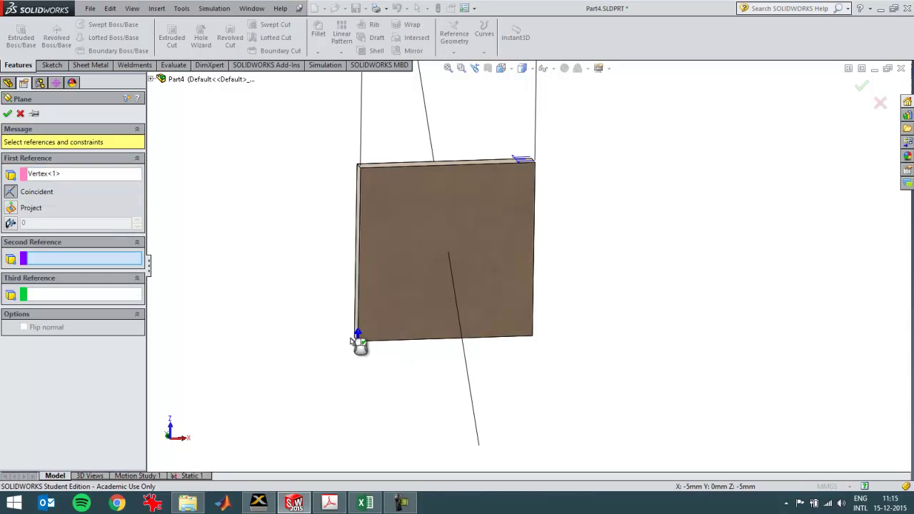
pyautogui.click(357, 338)
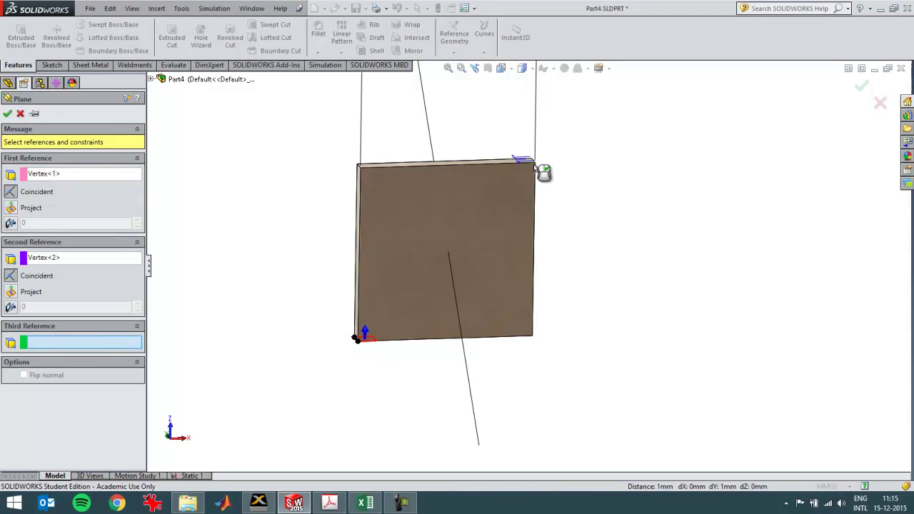
pyautogui.click(534, 170)
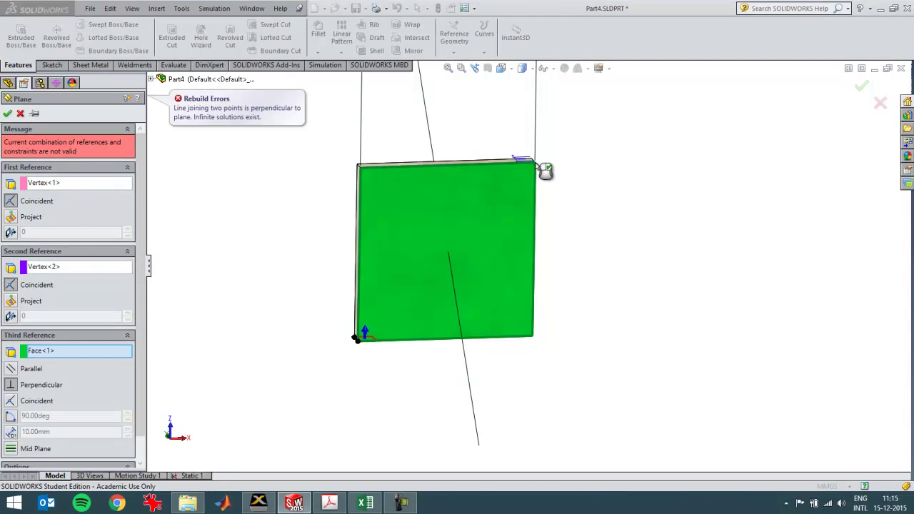
pyautogui.click(80, 351)
pyautogui.press('Delete')
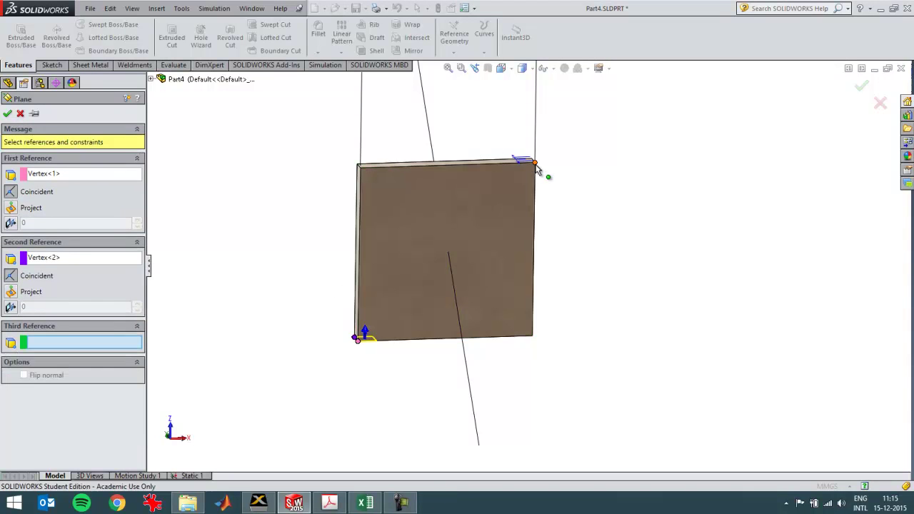
pyautogui.click(534, 161)
pyautogui.click(7, 113)
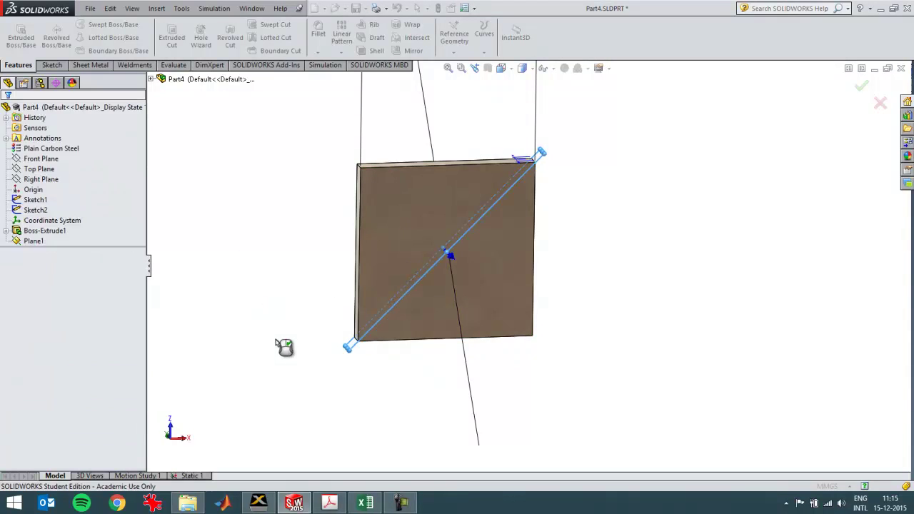
# Step: Return to the Static 1 study and add an SX: X Normal Stress plot in MPa with the reference plane selection cleared
pyautogui.click(191, 476)
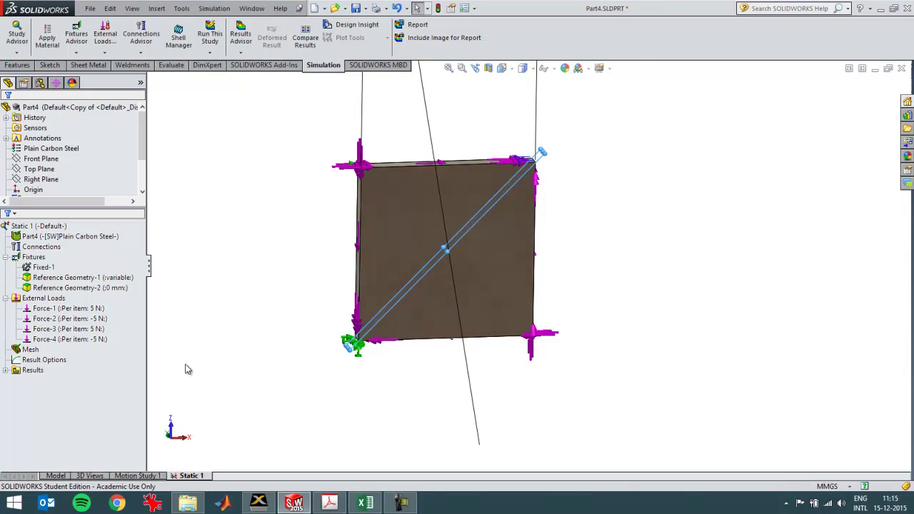
pyautogui.click(6, 370)
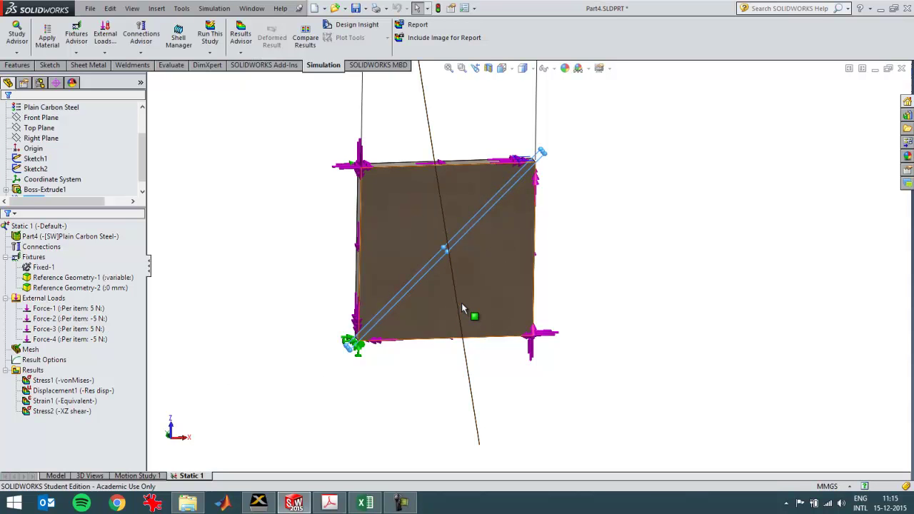
pyautogui.hotkey('alt', 'Tab')
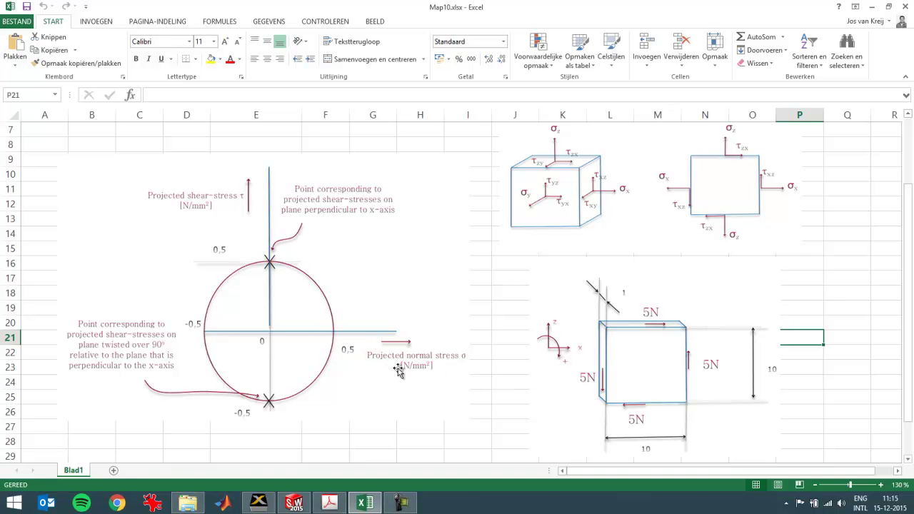
pyautogui.hotkey('alt', 'Tab')
pyautogui.rightClick(37, 370)
pyautogui.click(73, 210)
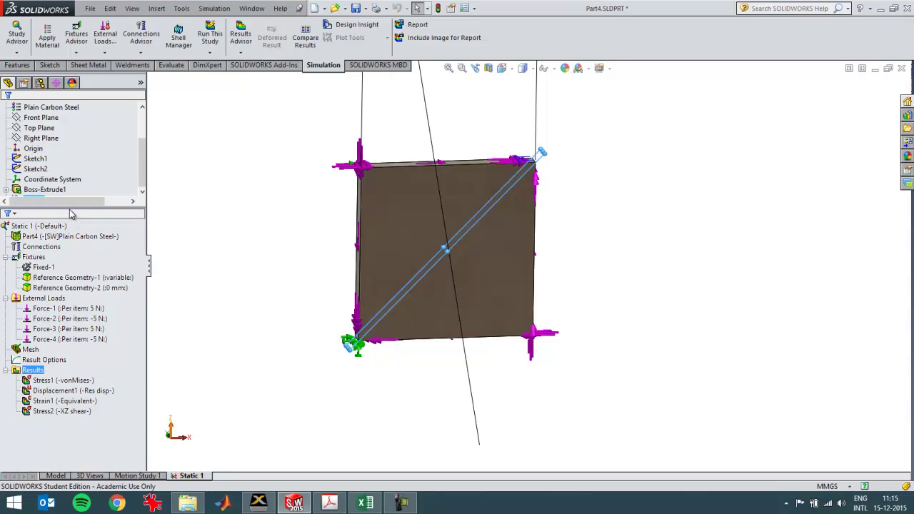
pyautogui.click(71, 170)
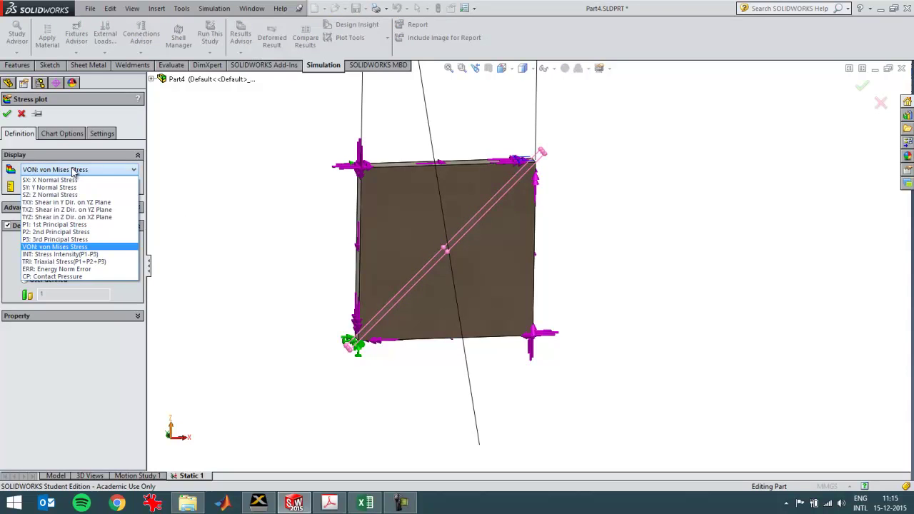
pyautogui.click(70, 182)
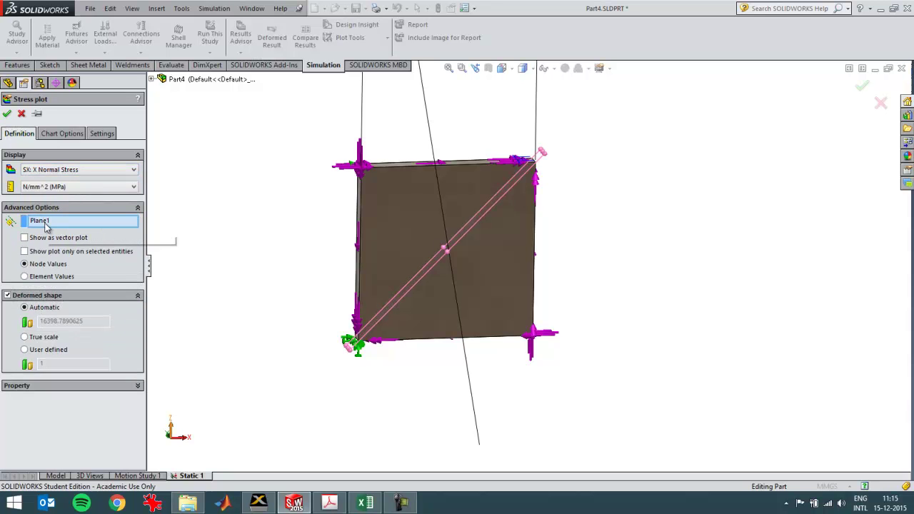
pyautogui.rightClick(136, 223)
pyautogui.click(168, 231)
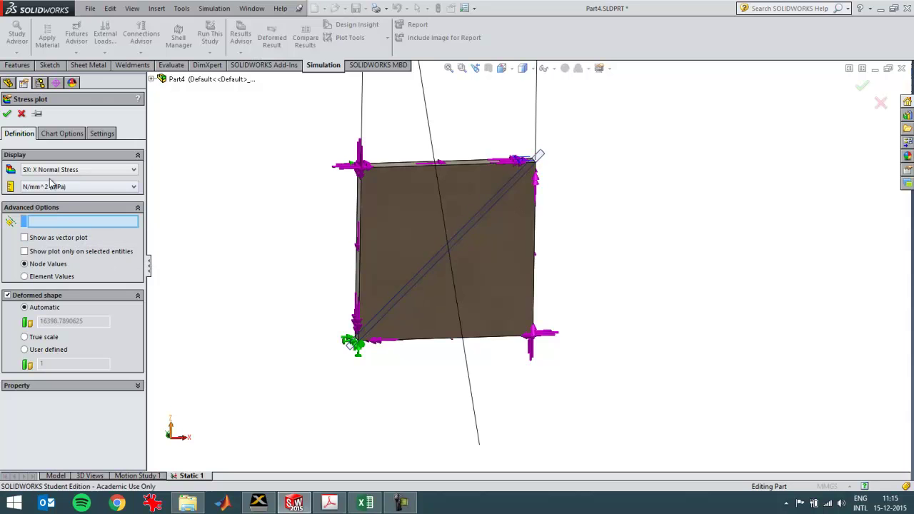
pyautogui.click(7, 114)
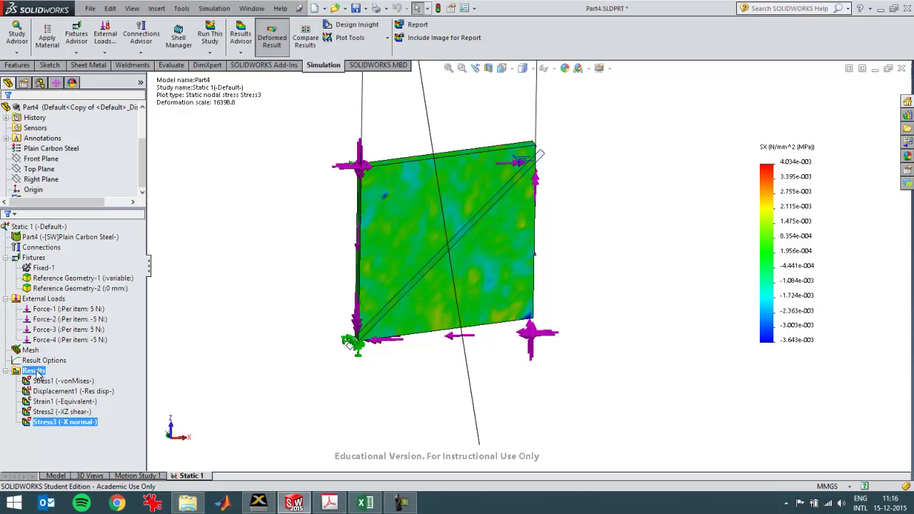
# Step: Set the diagonal plane as the X normal stress plot's reference geometry and compare the plot with the Mohr's circle in Excel
pyautogui.rightClick(60, 423)
pyautogui.click(105, 246)
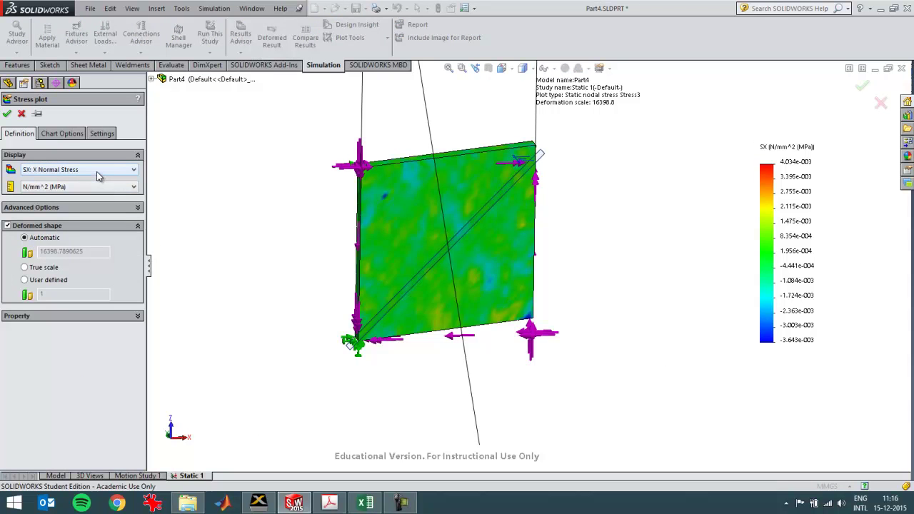
pyautogui.click(97, 207)
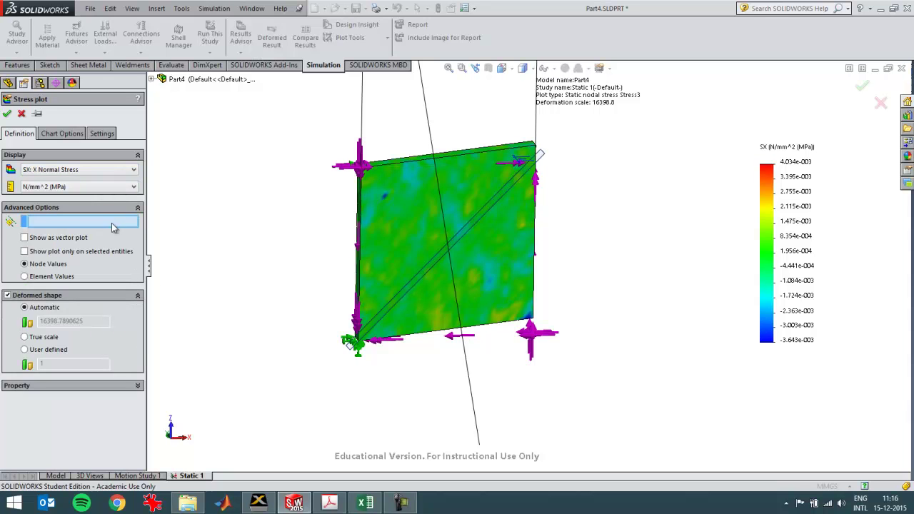
pyautogui.click(541, 163)
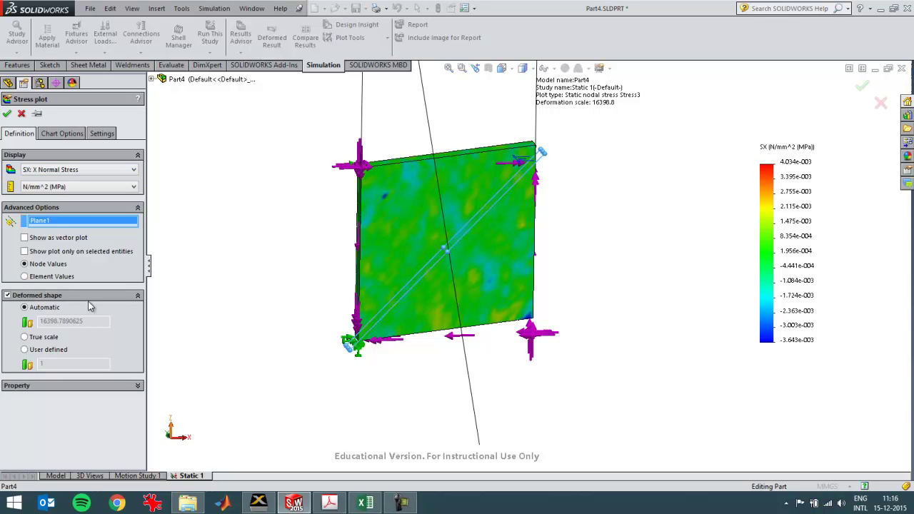
pyautogui.click(8, 112)
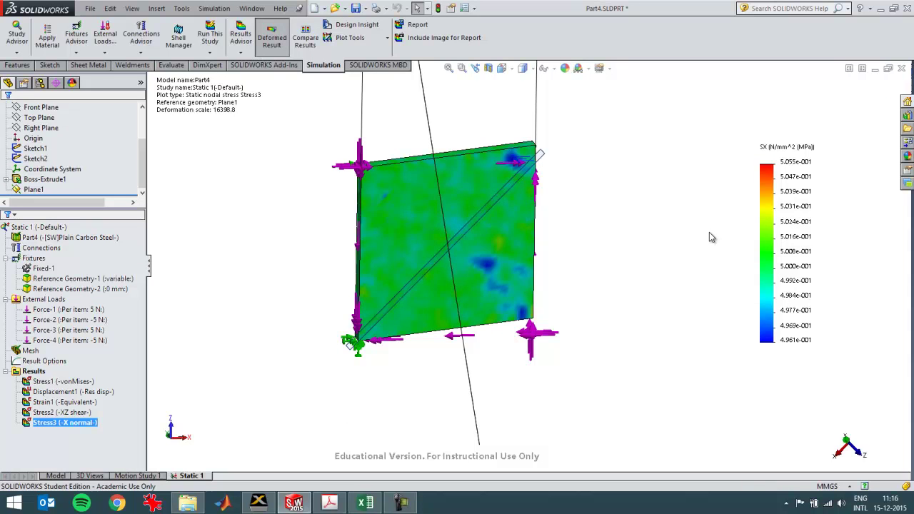
pyautogui.moveTo(709, 232); pyautogui.dragTo(696, 216, button='middle')
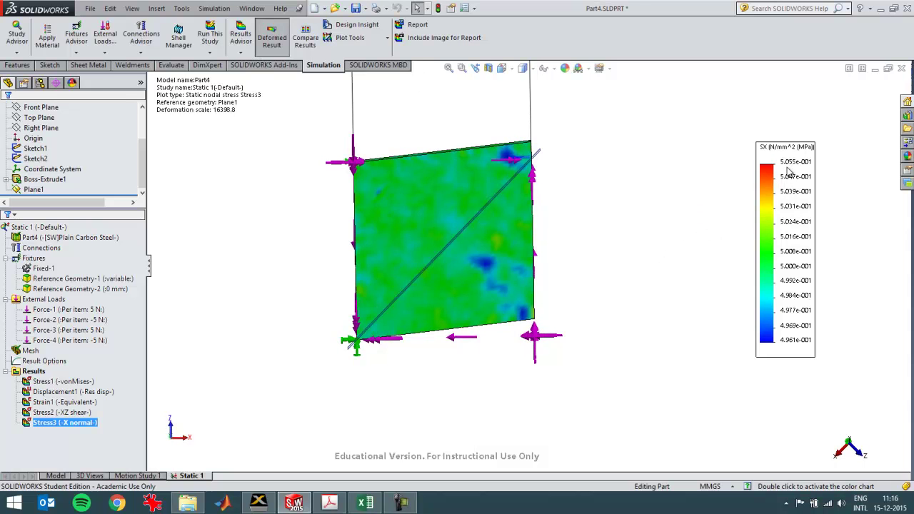
pyautogui.hotkey('alt', 'Tab')
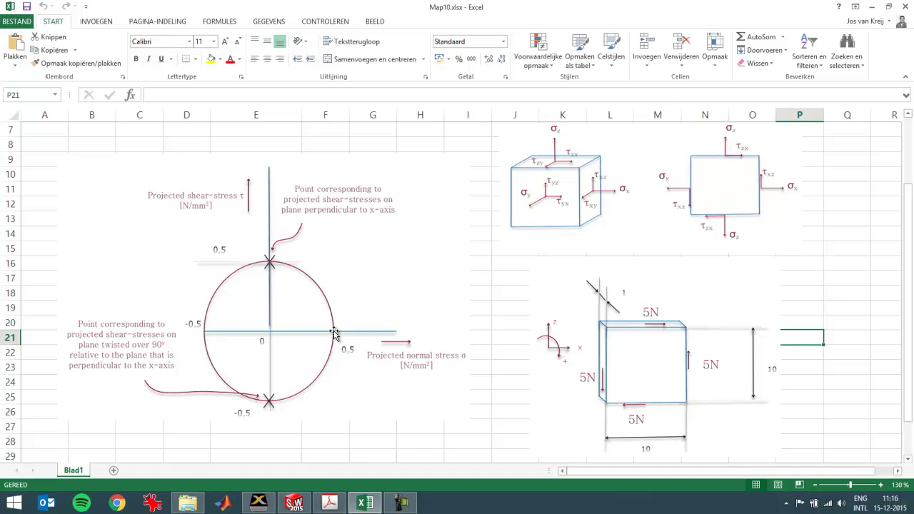
pyautogui.hotkey('alt', 'Tab')
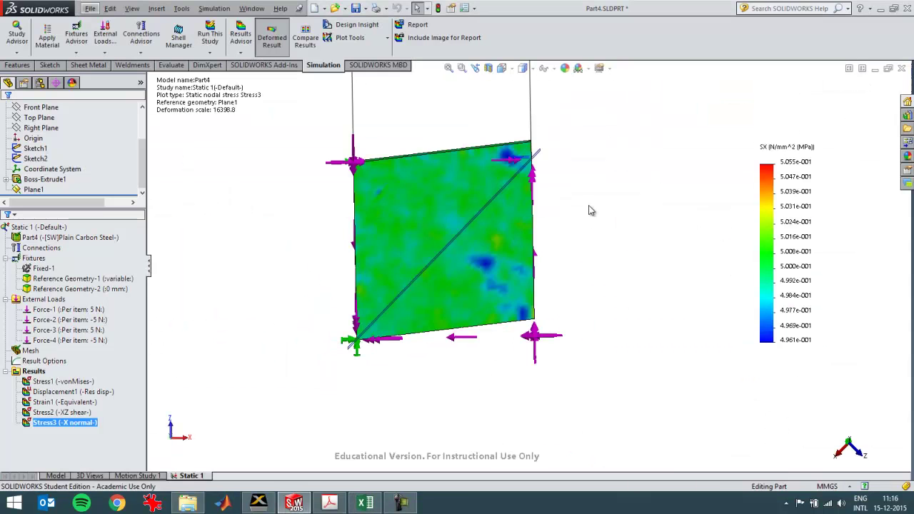